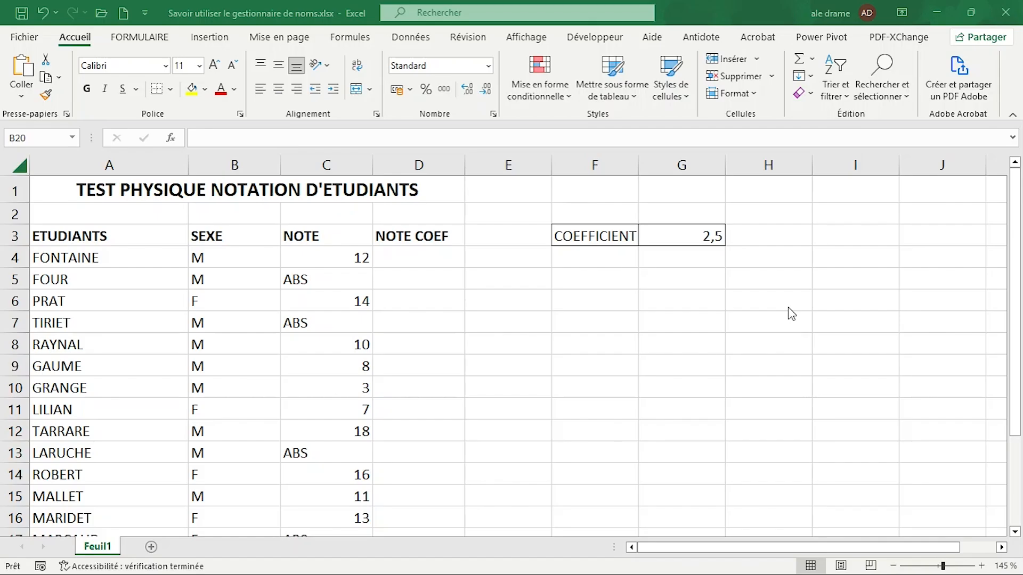
Name the coefficient value cell G3 as COEF
{"action": "left_click", "coordinate": [691, 231]}
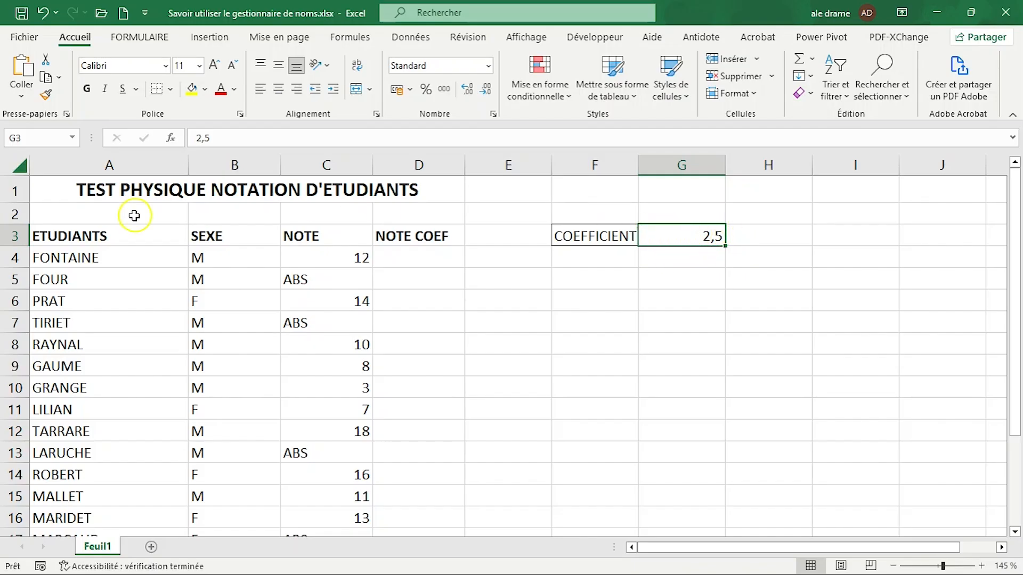
{"action": "left_click", "coordinate": [32, 136]}
{"action": "key", "text": "BackSpace"}
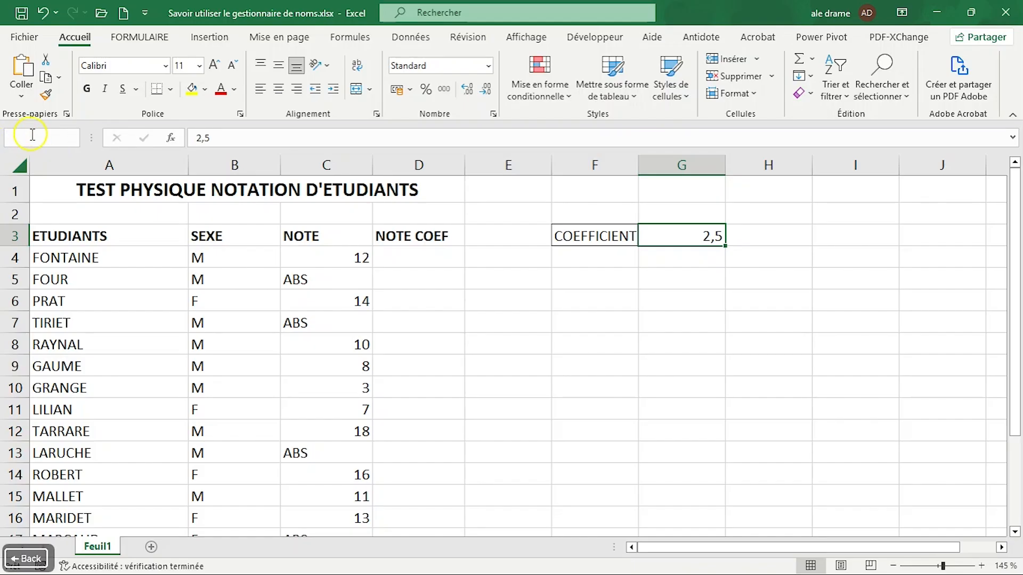
{"action": "type", "text": "C"}
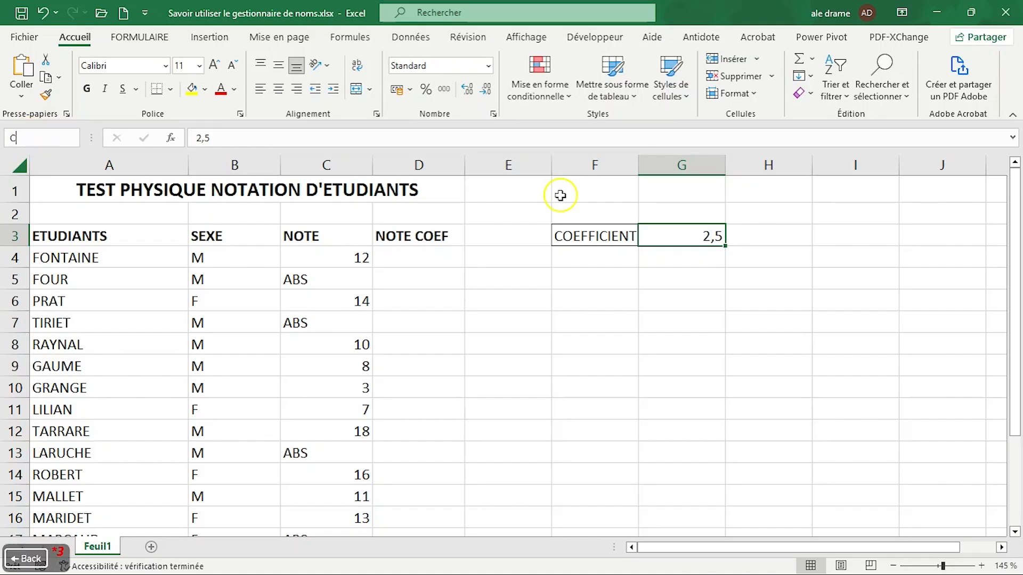
{"action": "key", "text": "Caps_Lock"}
{"action": "type", "text": "OEF"}
{"action": "key", "text": "Caps_Lock"}
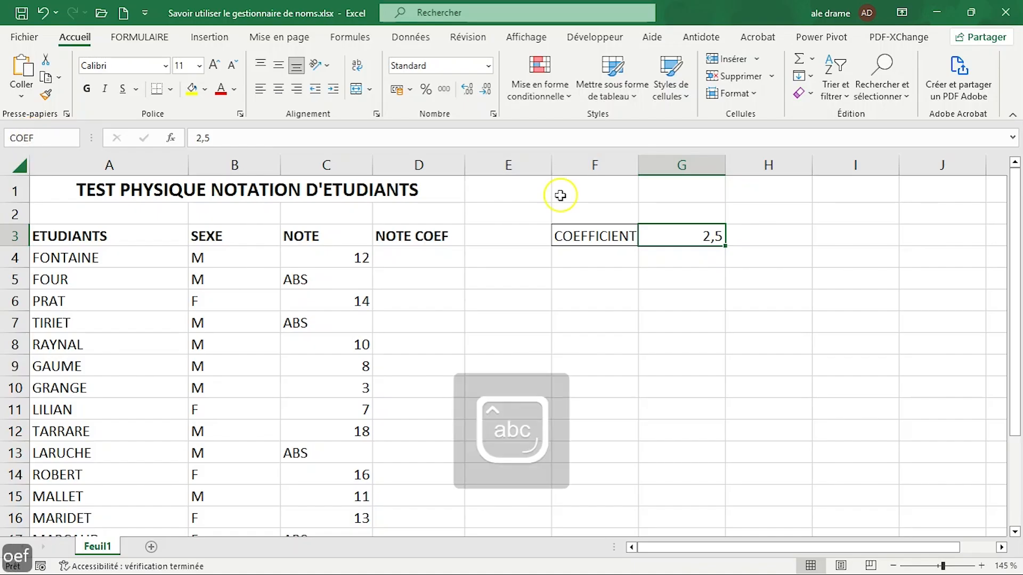
{"action": "key", "text": "Return"}
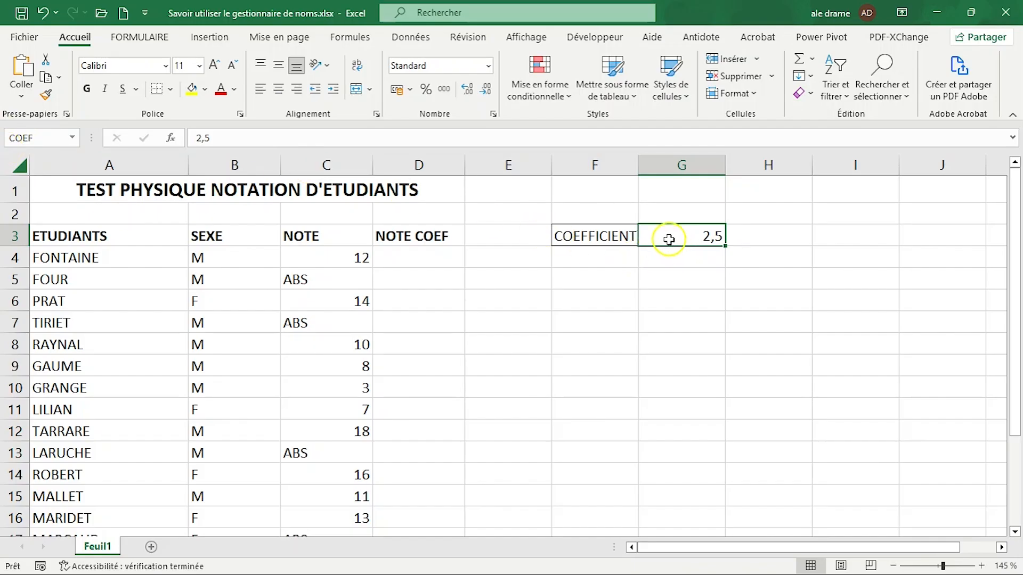
From an empty cell, jump back to the coefficient cell using its defined name COEF
{"action": "left_click", "coordinate": [837, 328]}
{"action": "type", "text": "COEF"}
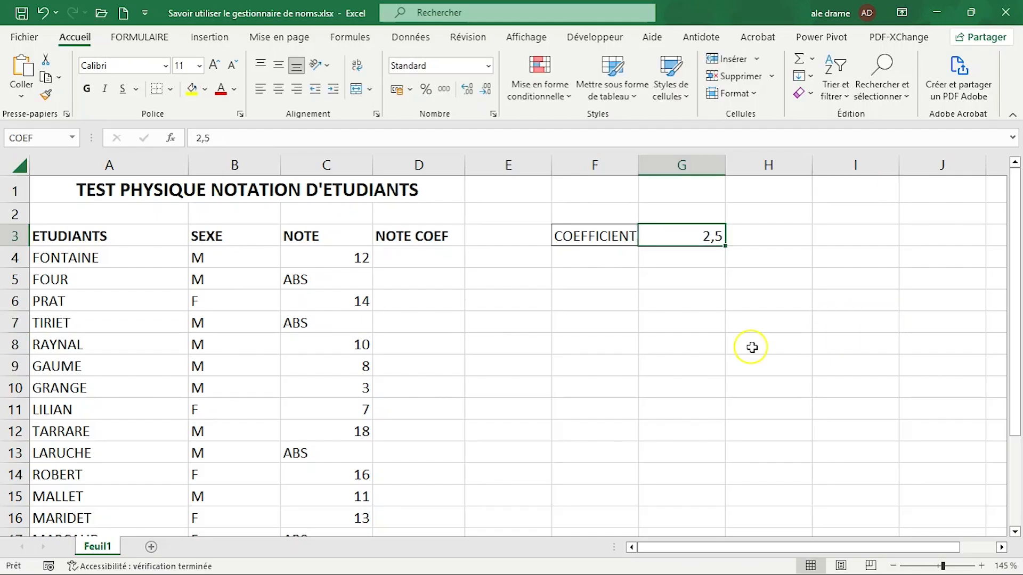
{"action": "left_click", "coordinate": [845, 320]}
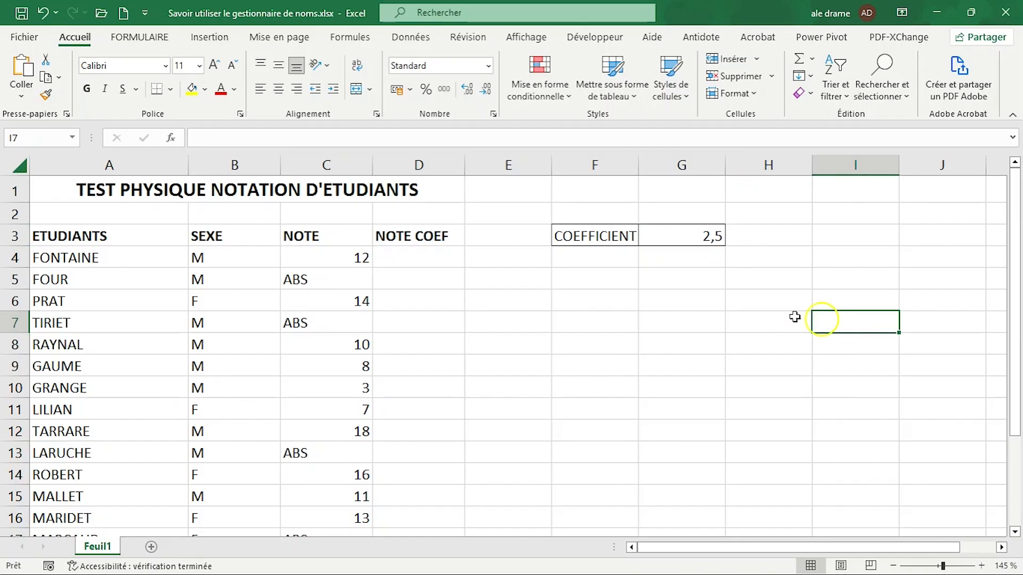
{"action": "left_click", "coordinate": [24, 139]}
{"action": "type", "text": "COEF"}
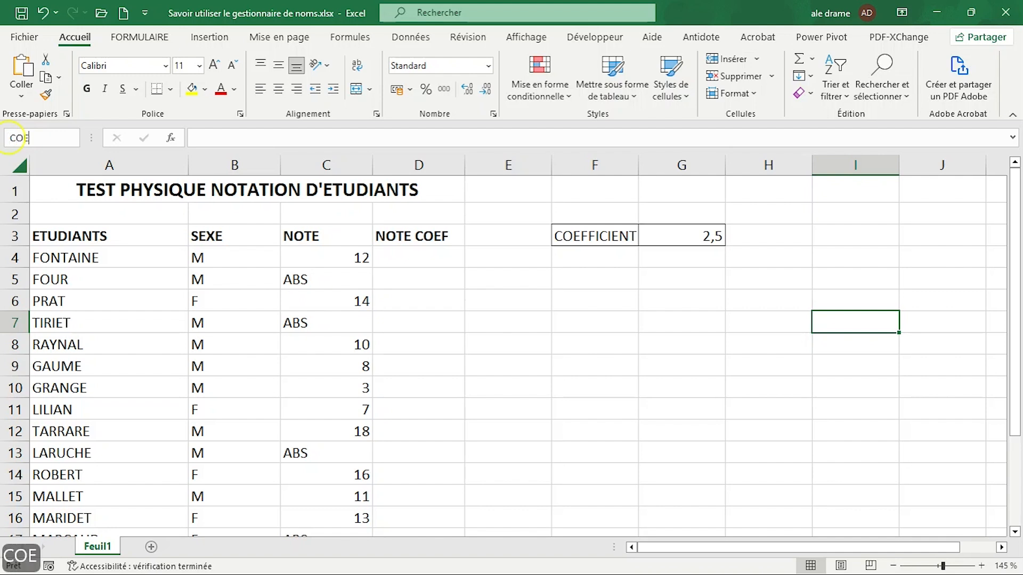
{"action": "key", "text": "Return"}
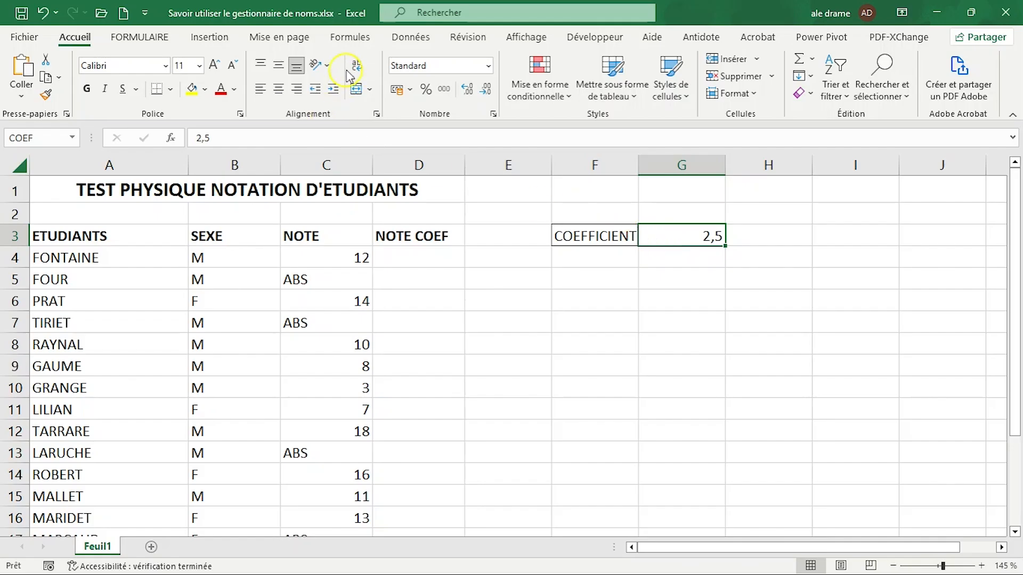
Review the COEF entry in the Name Manager and look at the new, edit and delete options, cancelling each one
{"action": "left_click", "coordinate": [349, 37]}
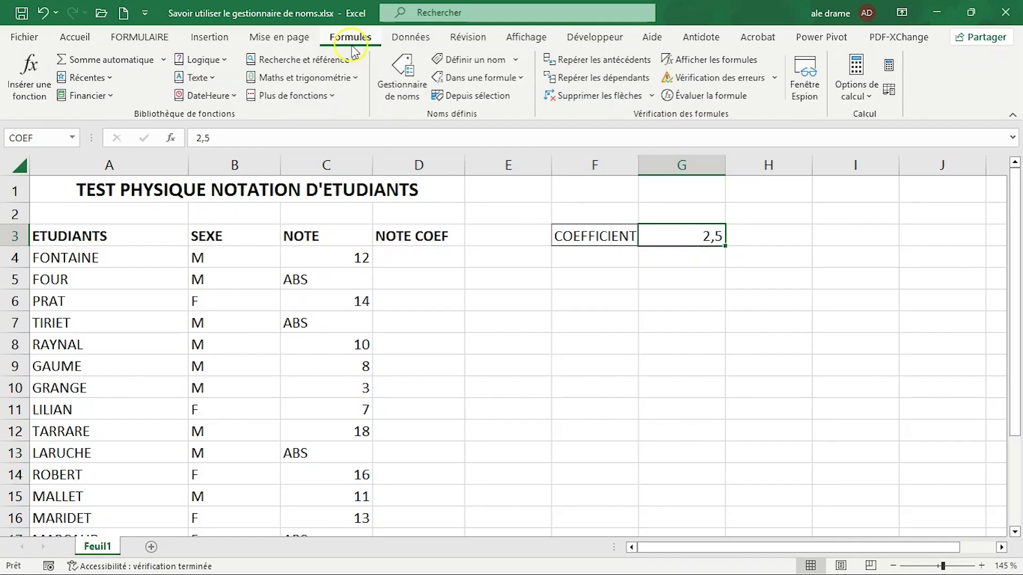
{"action": "left_click", "coordinate": [397, 83]}
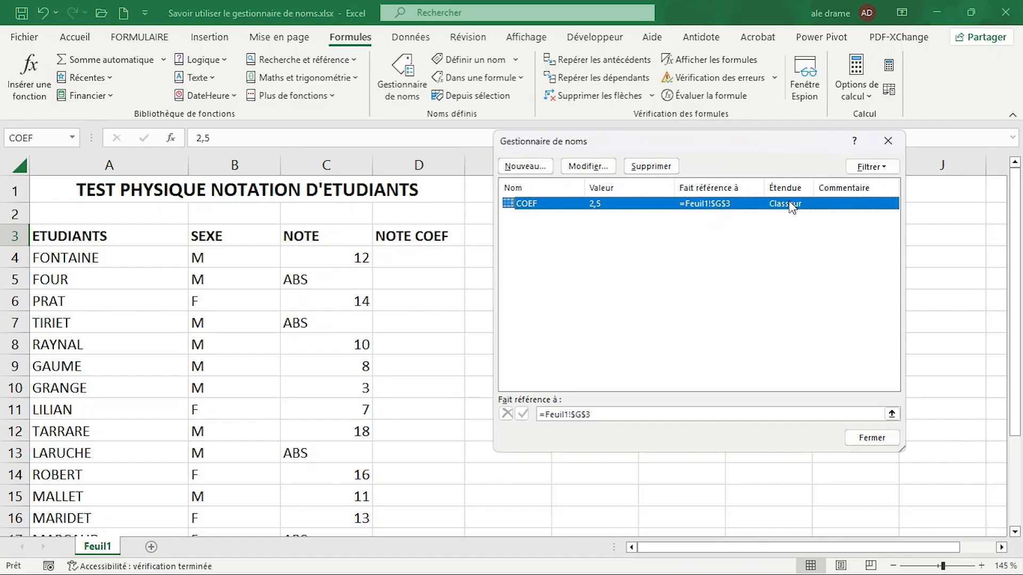
{"action": "left_click", "coordinate": [554, 139]}
{"action": "left_click", "coordinate": [545, 140]}
{"action": "left_click", "coordinate": [534, 167]}
{"action": "left_click", "coordinate": [778, 364]}
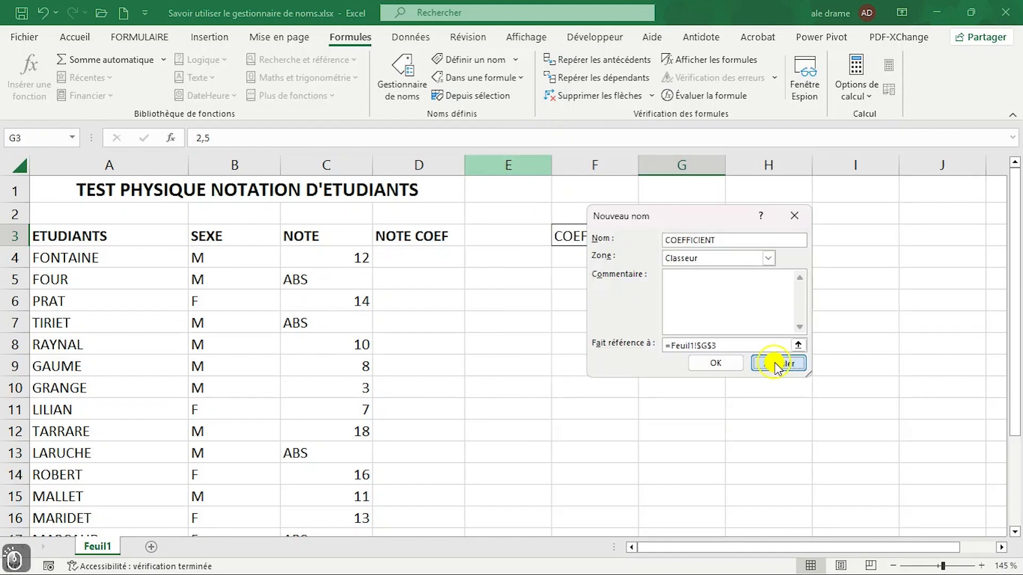
{"action": "left_click", "coordinate": [588, 166]}
{"action": "left_click", "coordinate": [777, 364]}
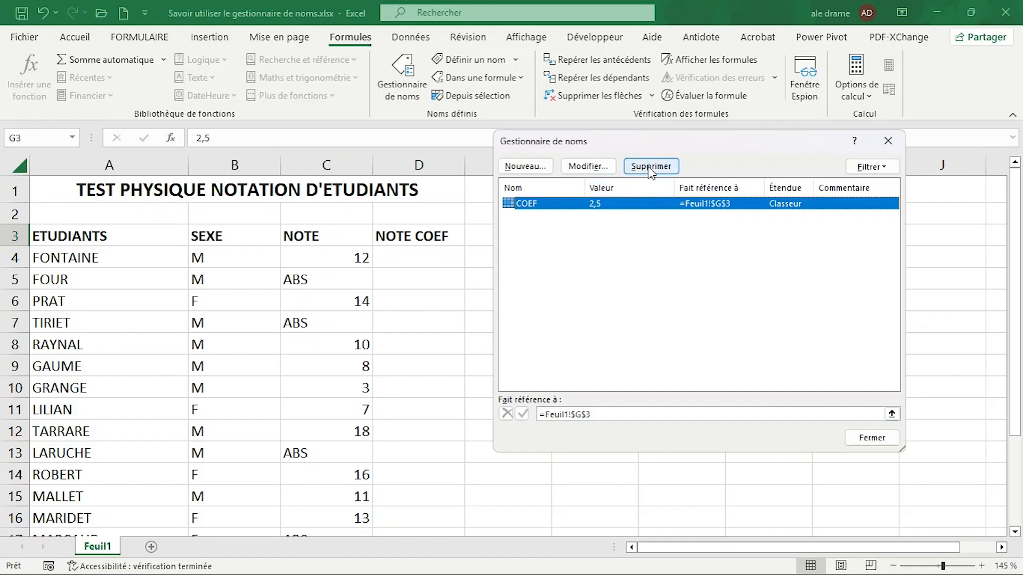
{"action": "left_click", "coordinate": [651, 169]}
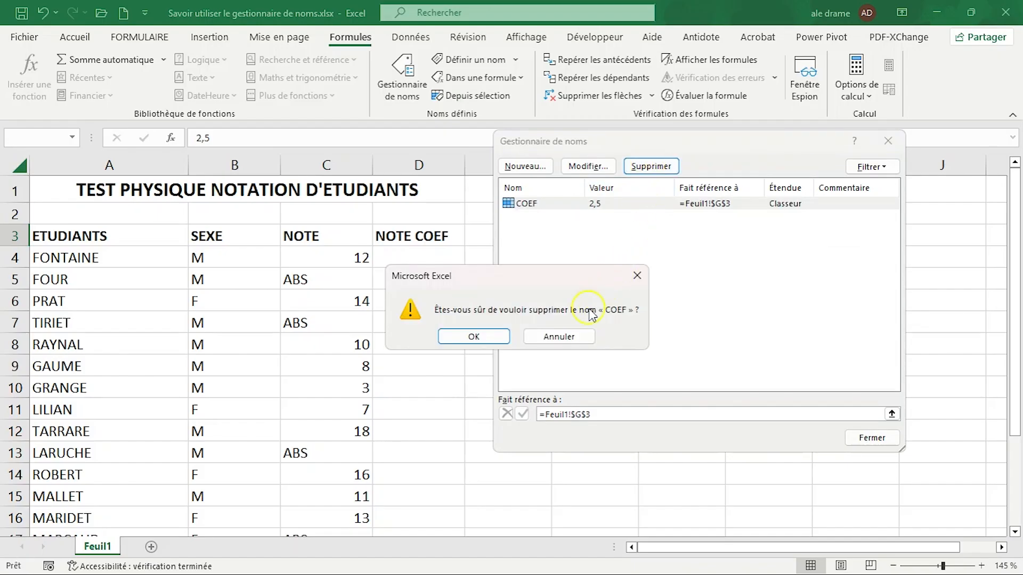
{"action": "left_click", "coordinate": [577, 336]}
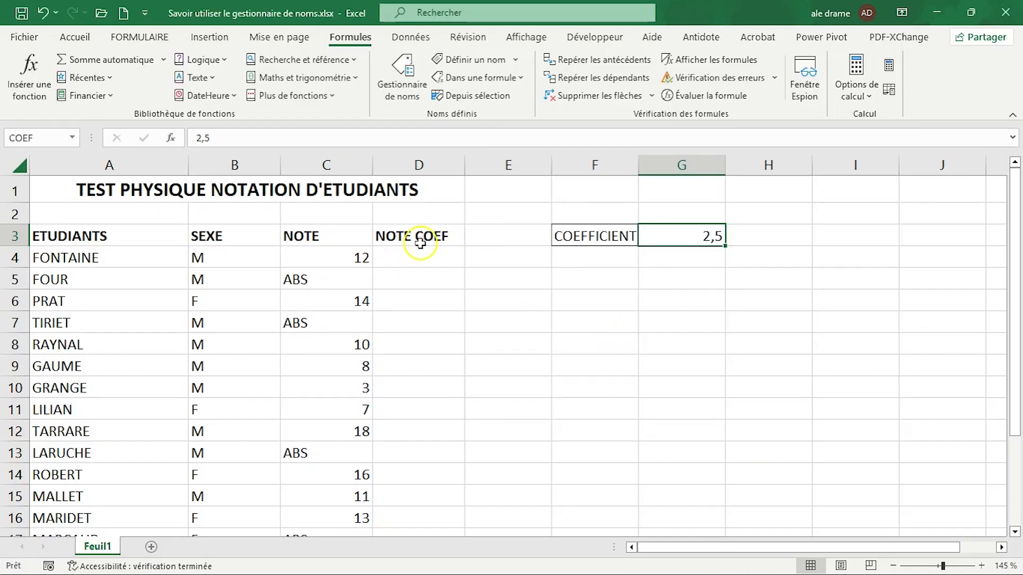
Enter the formula =C4*COEF in D4 to compute the first student's weighted grade
{"action": "left_click", "coordinate": [411, 251]}
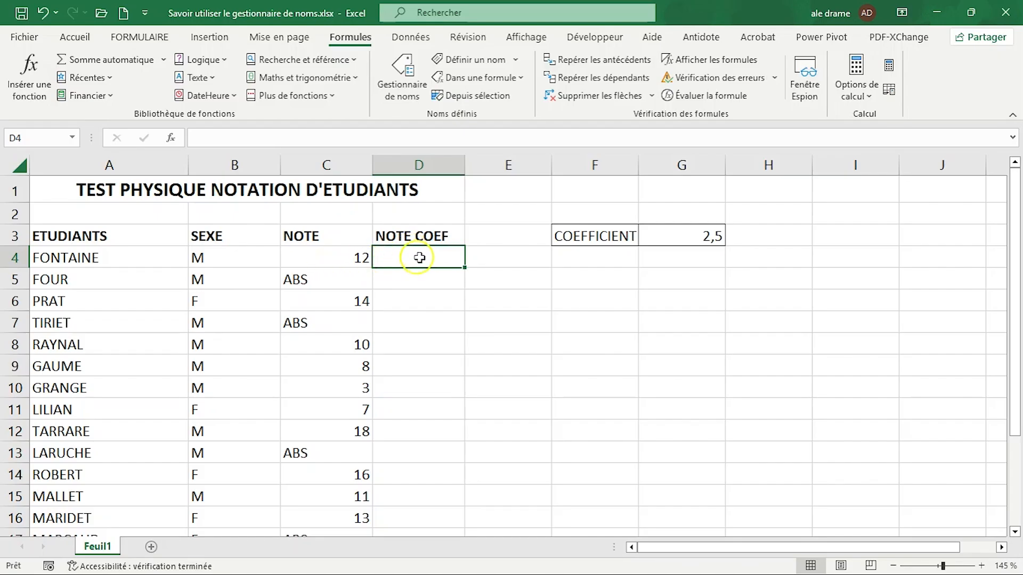
{"action": "type", "text": "="}
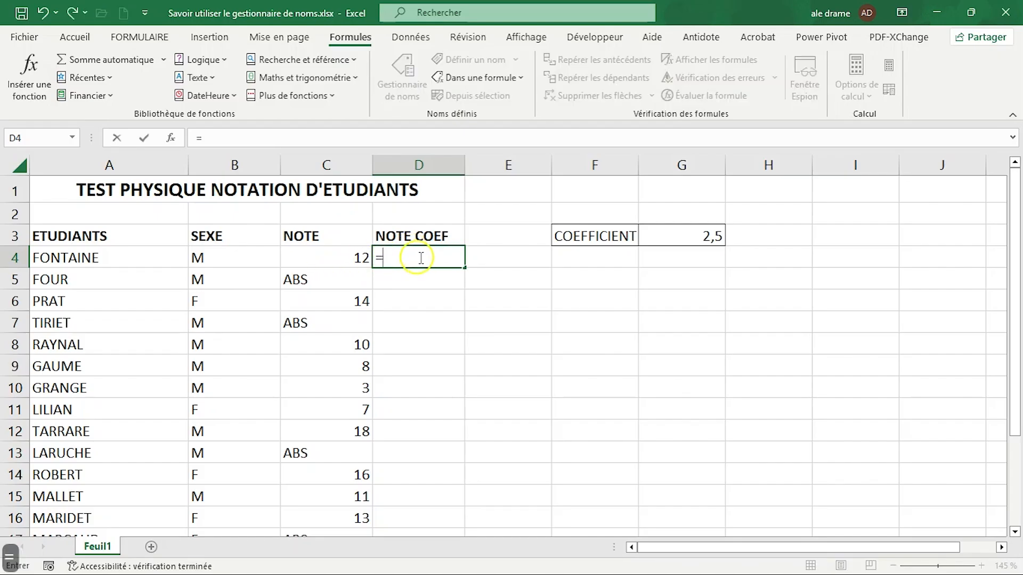
{"action": "left_click", "coordinate": [331, 257]}
{"action": "type", "text": "*"}
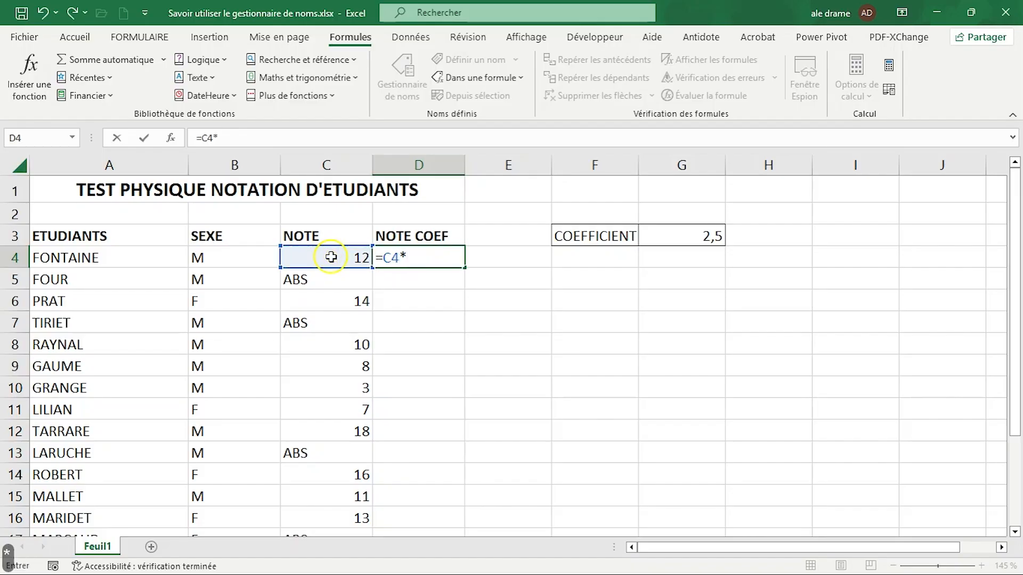
{"action": "left_click", "coordinate": [699, 236]}
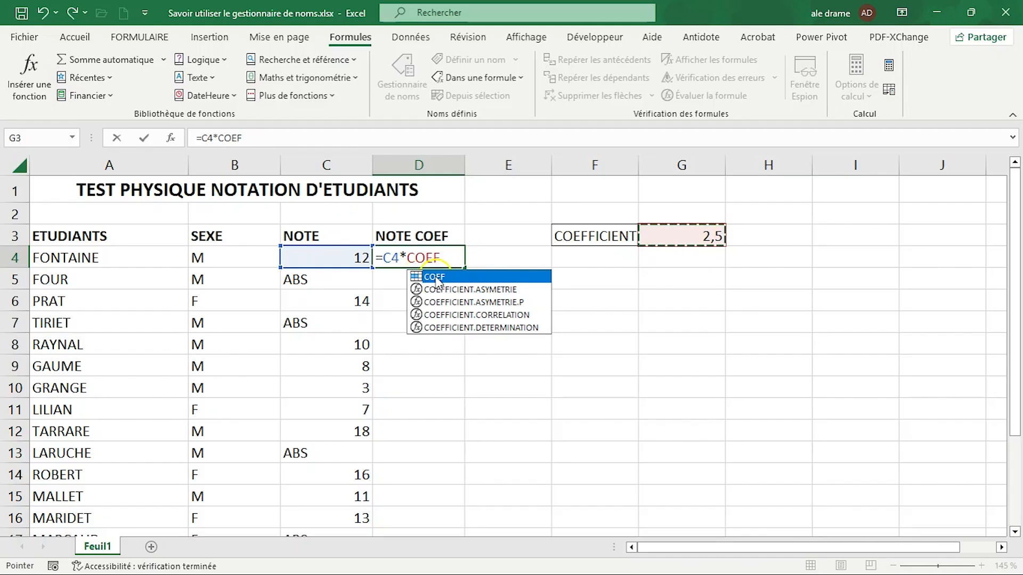
{"action": "key", "text": "Return"}
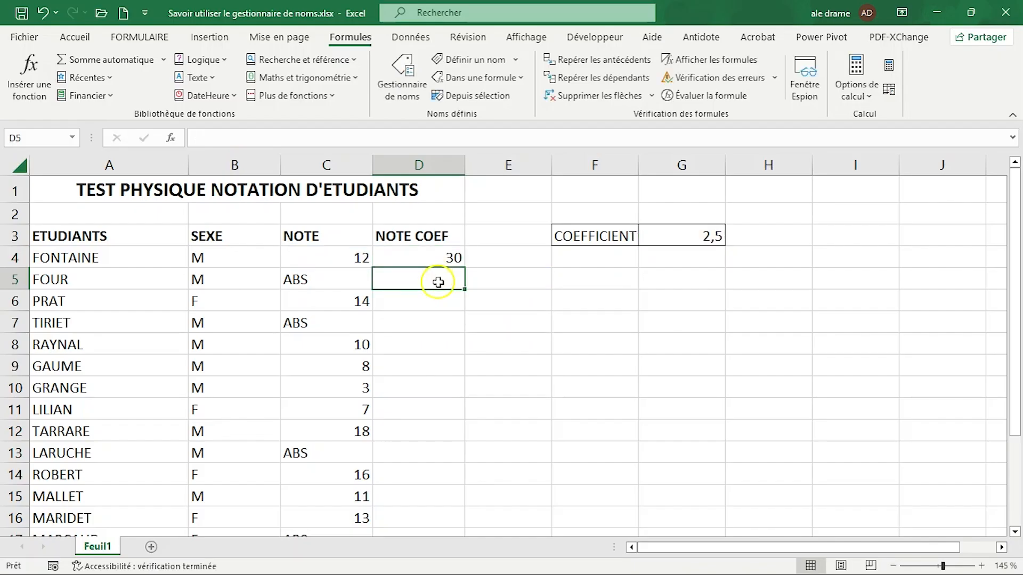
Enter the formula =C5*COEF in D5, choosing the defined name COEF from the formula suggestions
{"action": "type", "text": "="}
{"action": "left_click", "coordinate": [338, 281]}
{"action": "type", "text": "*"}
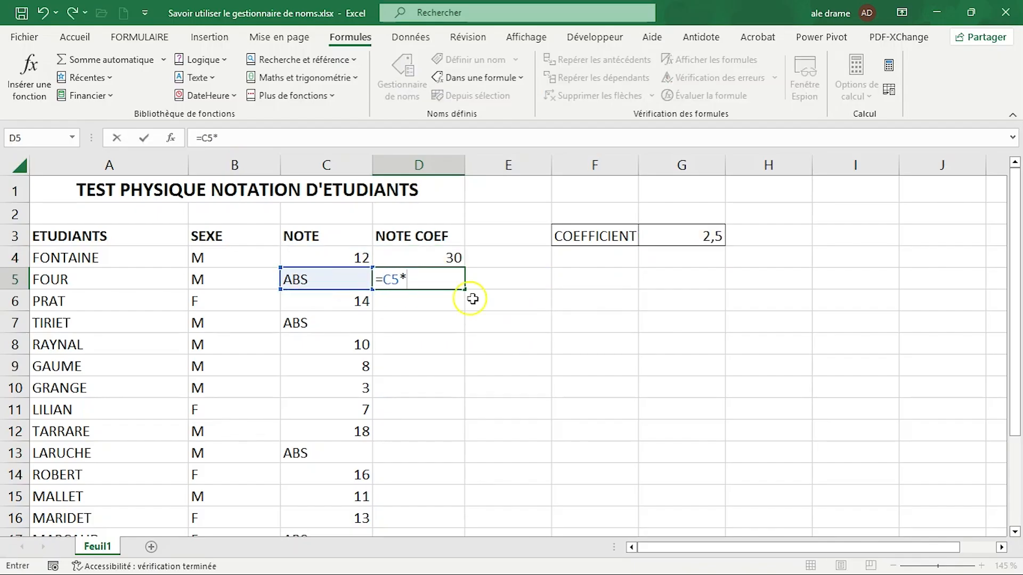
{"action": "type", "text": "coe"}
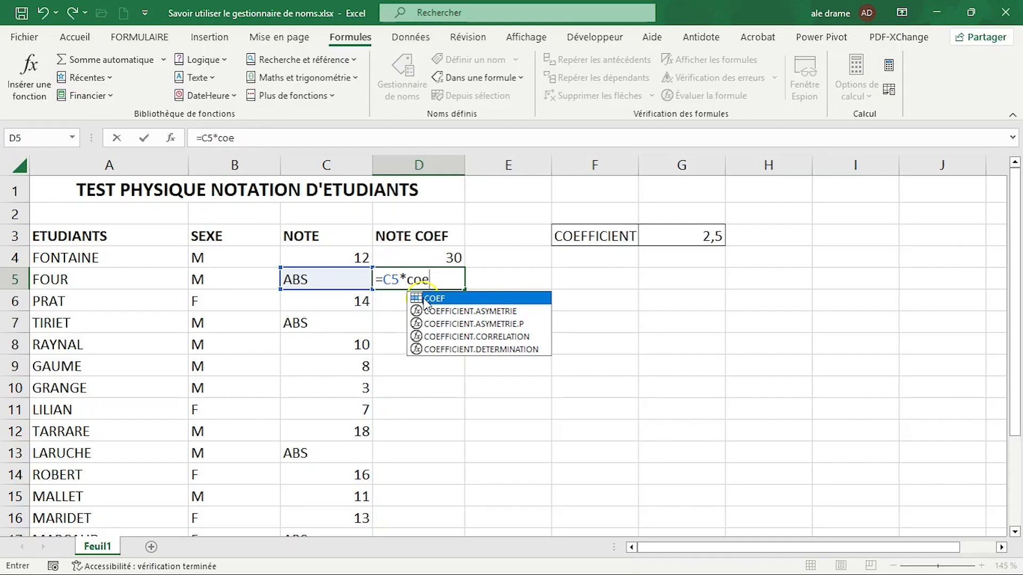
{"action": "double_click", "coordinate": [424, 300]}
{"action": "key", "text": "Return"}
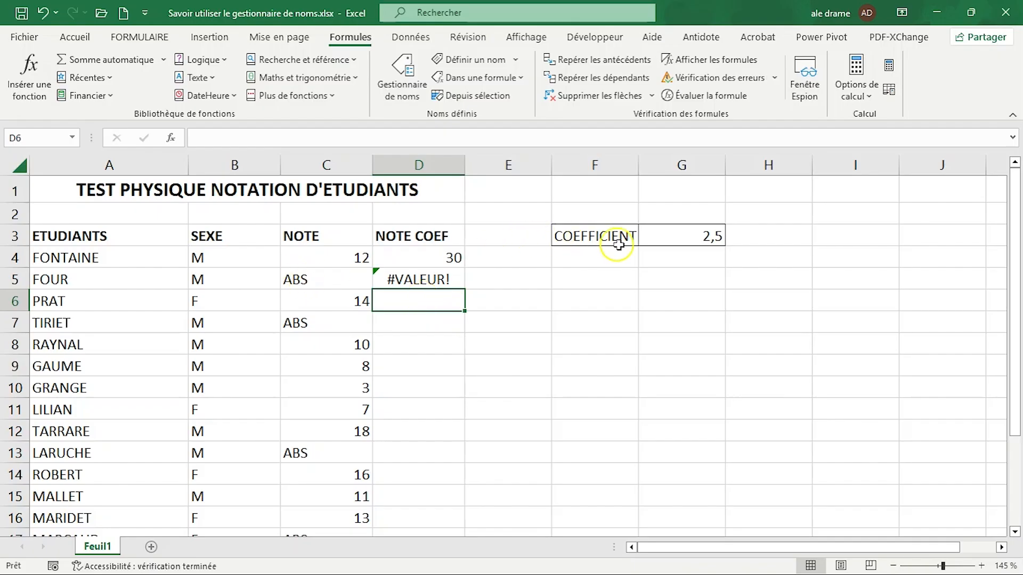
Fill the formula from D5 down to the last student in the NOTE COEF column and review the results
{"action": "left_click", "coordinate": [447, 276]}
{"action": "double_click", "coordinate": [465, 289]}
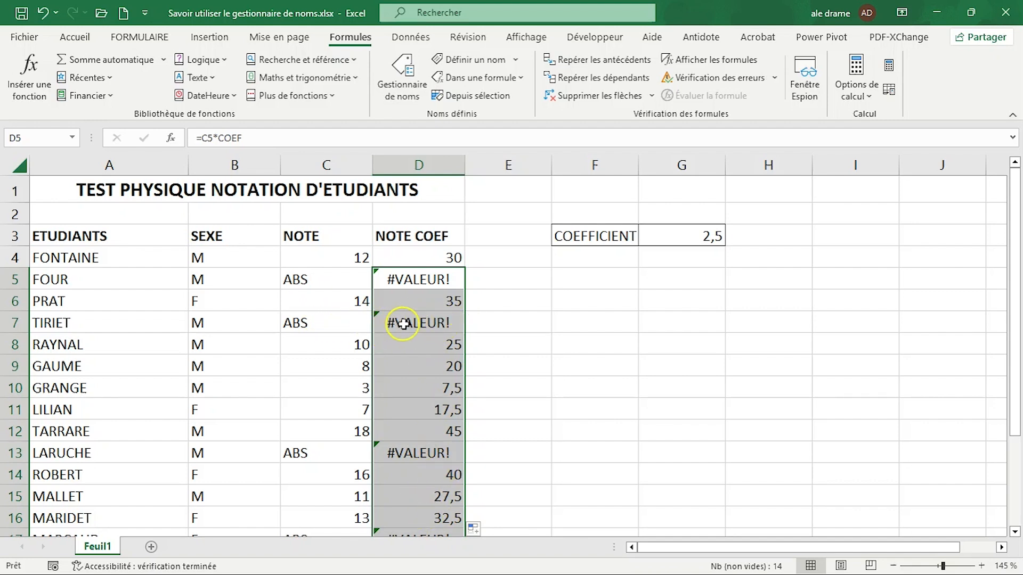
{"action": "left_click_drag", "start_coordinate": [1013, 254], "coordinate": [1011, 286]}
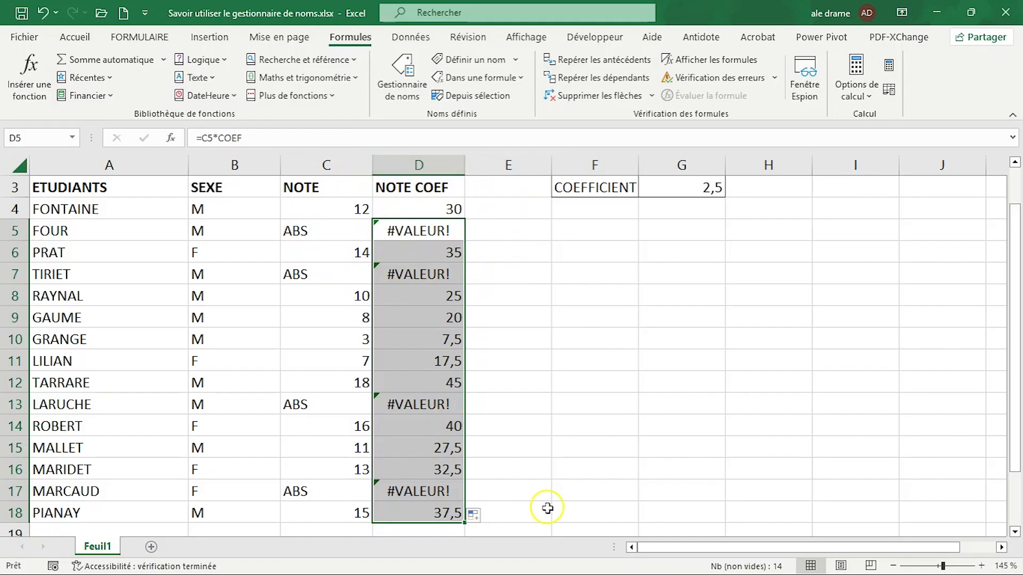
Clear the weighted grade formulas from the NOTE COEF column, starting at D4
{"action": "left_click", "coordinate": [408, 211]}
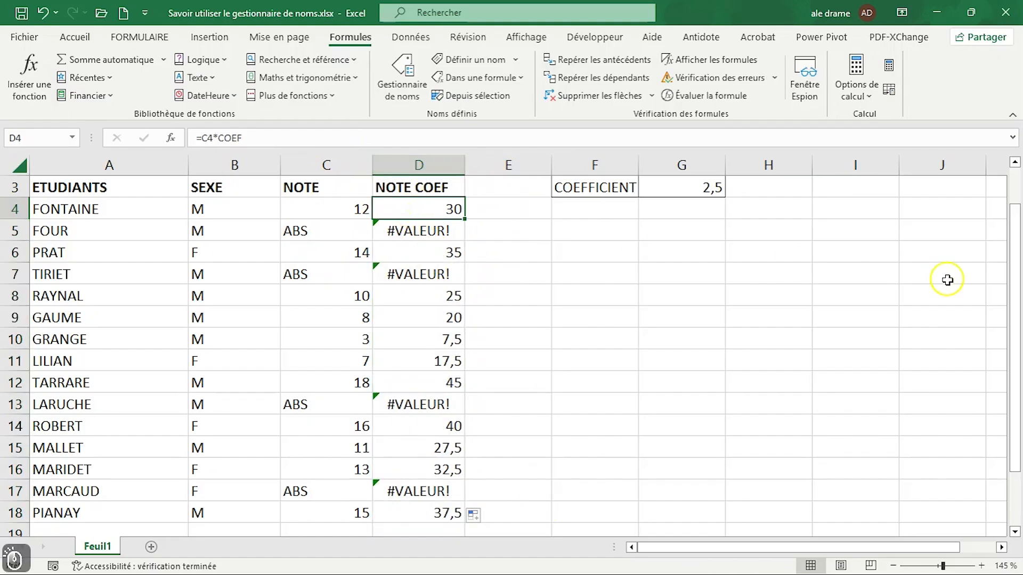
{"action": "scroll", "coordinate": [416, 255], "scroll_direction": "up", "scroll_amount": 1}
{"action": "left_click_drag", "start_coordinate": [397, 258], "coordinate": [413, 505]}
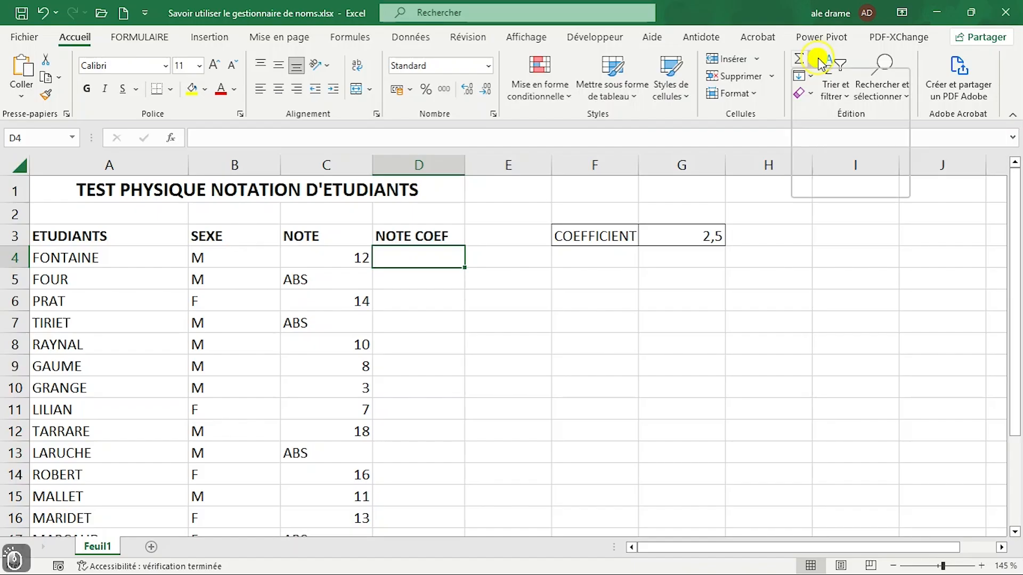
Insert the SI function from the Logique category into cell D4
{"action": "left_click", "coordinate": [813, 59]}
{"action": "left_click", "coordinate": [863, 187]}
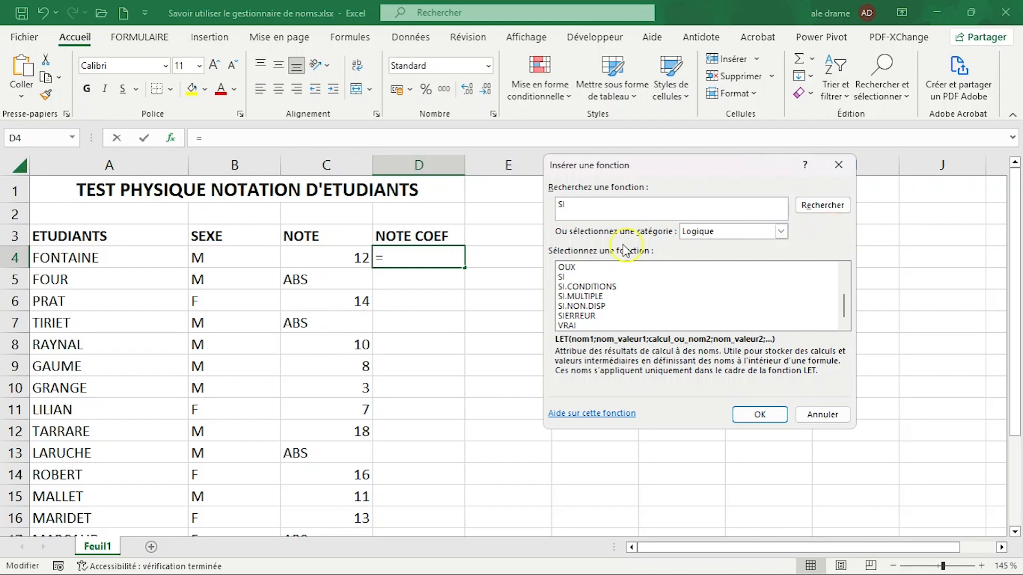
{"action": "left_click", "coordinate": [565, 276]}
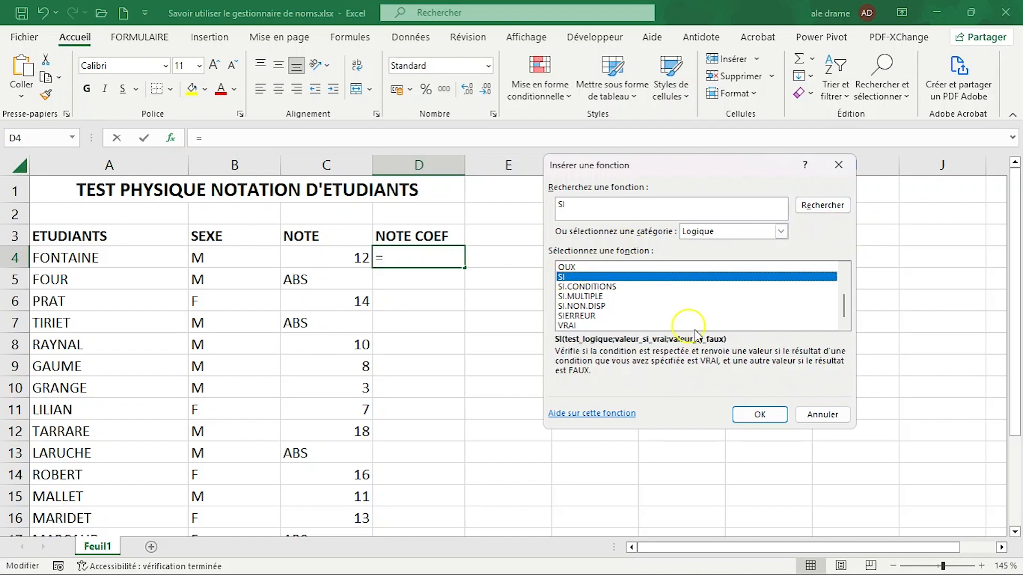
{"action": "left_click", "coordinate": [756, 415]}
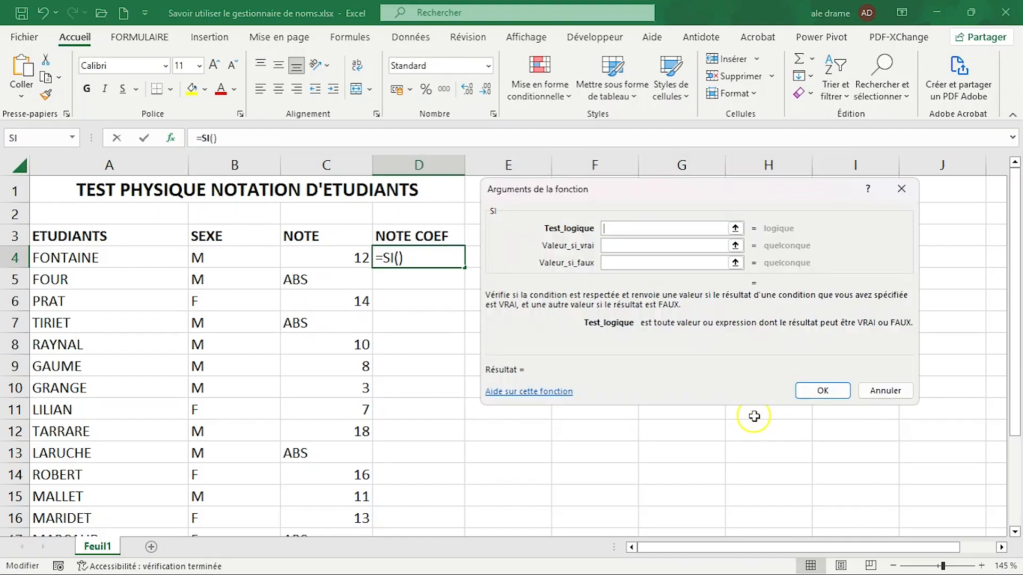
Set the SI function's logical test to C4="ABS" and move on to the value-if-true argument
{"action": "left_click", "coordinate": [327, 261]}
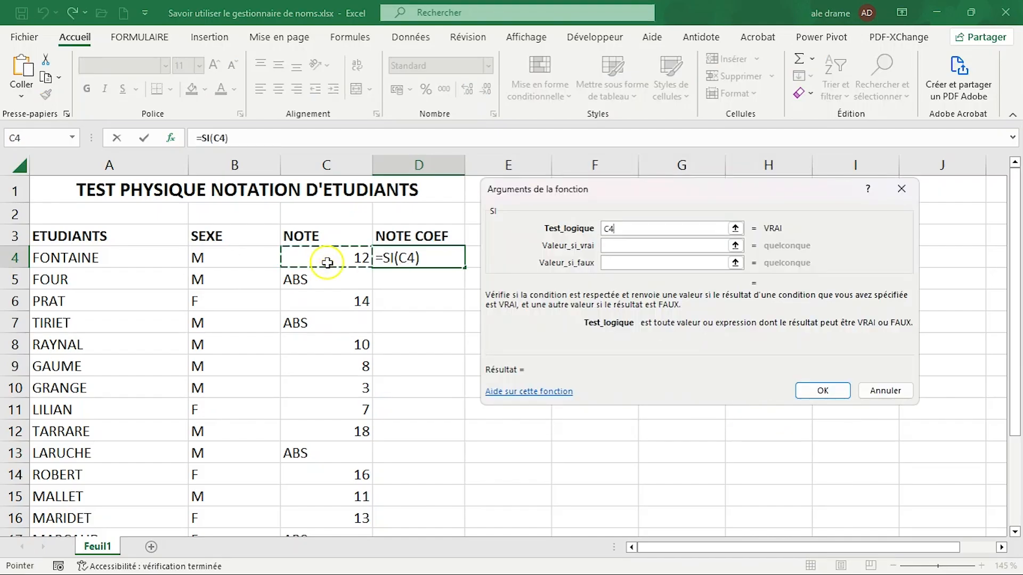
{"action": "type", "text": "="}
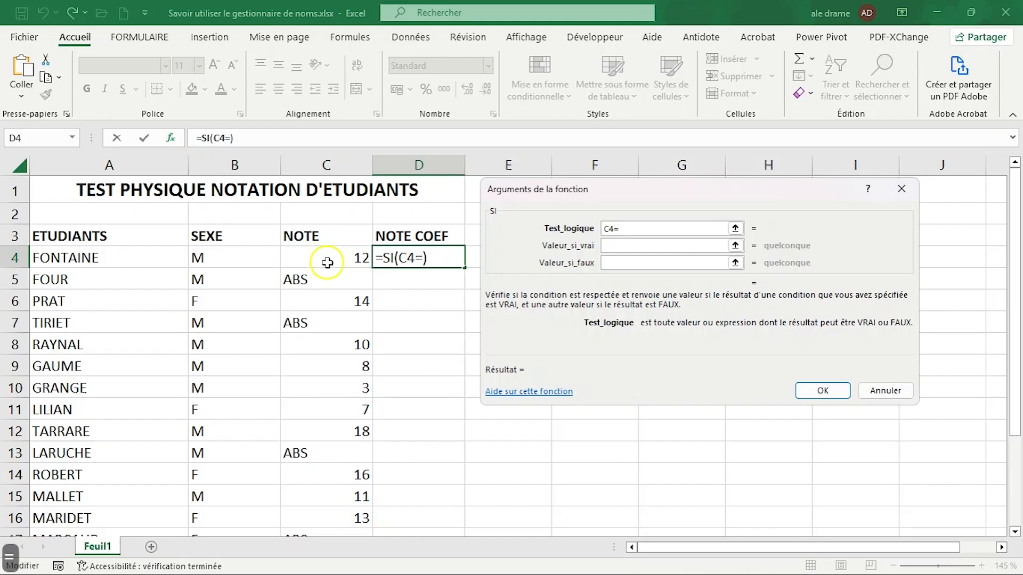
{"action": "type", "text": "\""}
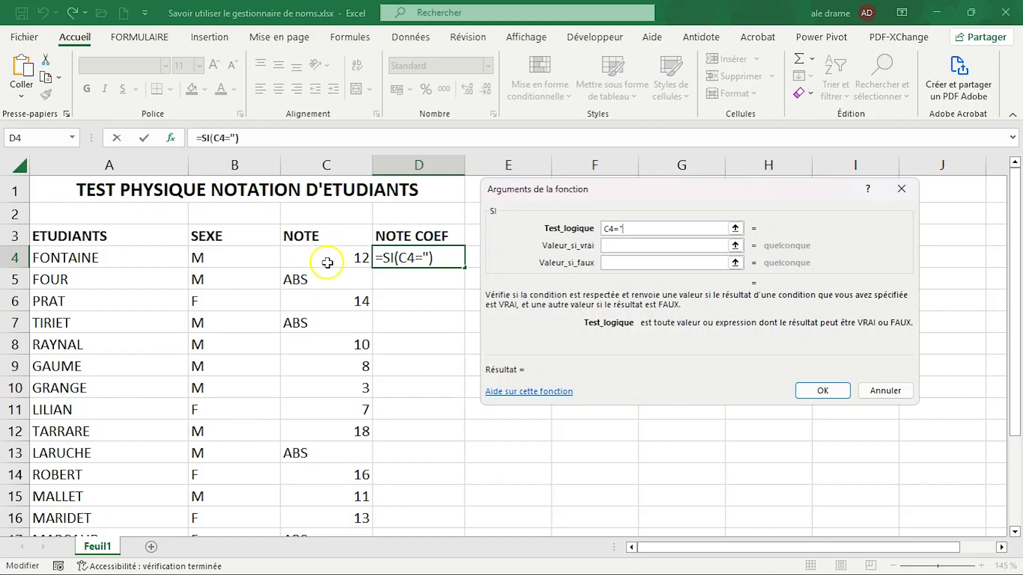
{"action": "type", "text": "ABS\""}
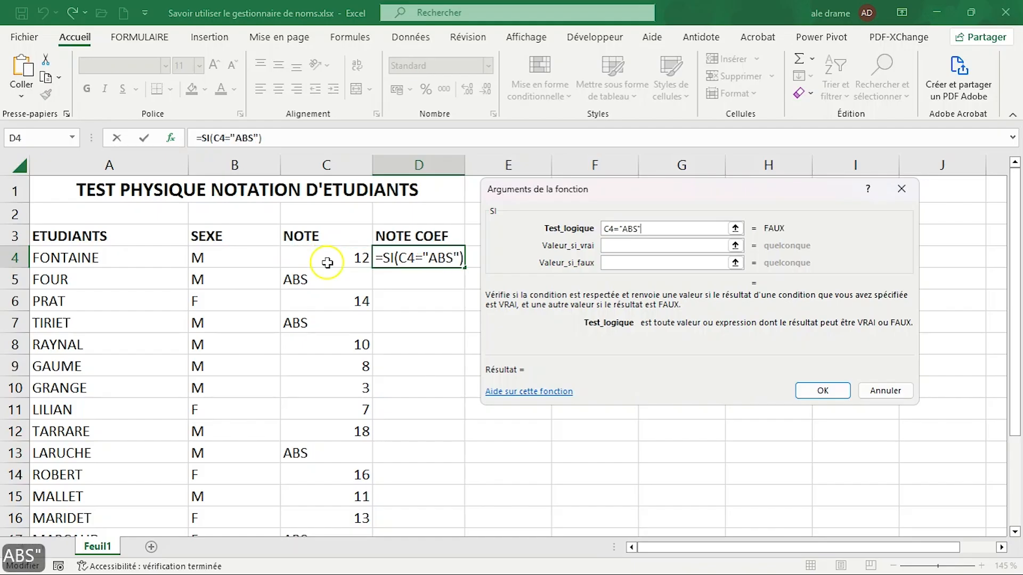
{"action": "left_click", "coordinate": [617, 249]}
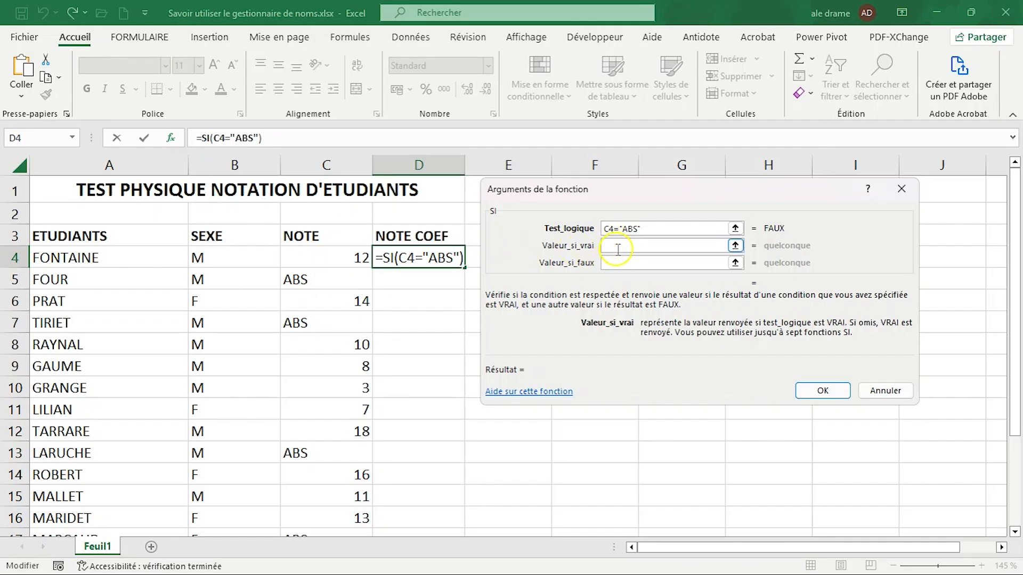
Set the SI function's value-if-true argument to an empty text ("") and move on to the value-if-false argument
{"action": "type", "text": "\"\""}
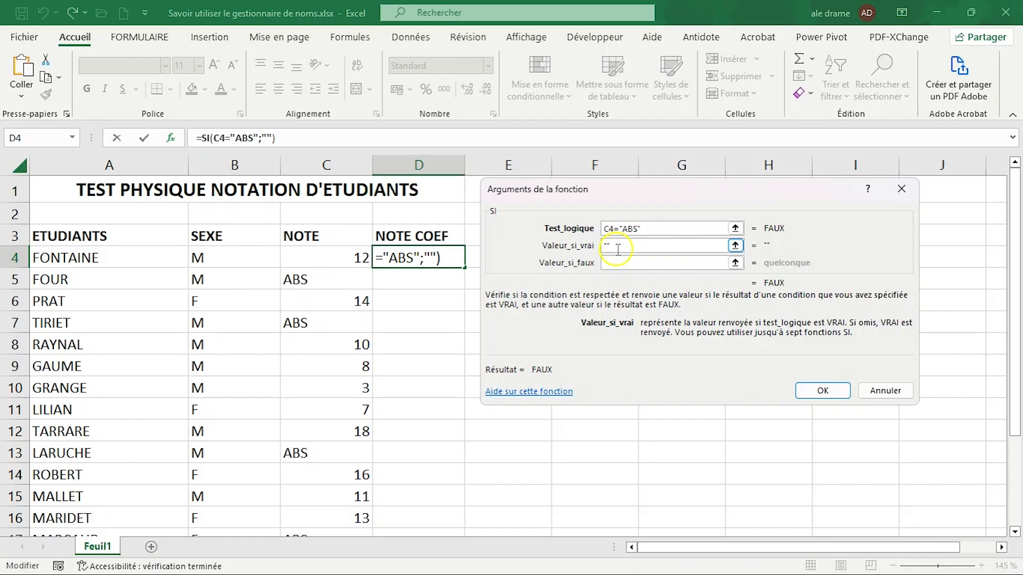
{"action": "left_click", "coordinate": [618, 260]}
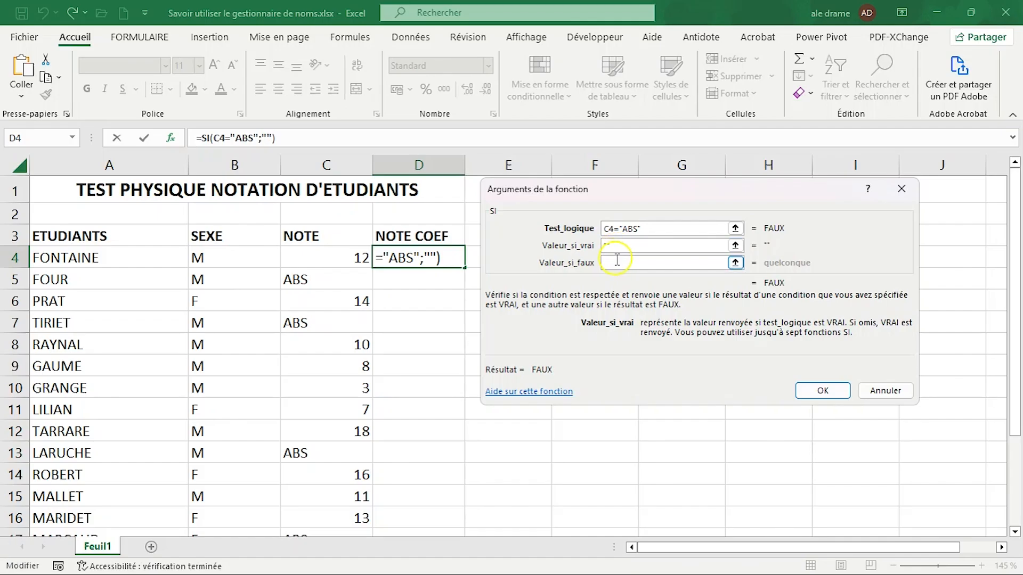
{"action": "left_click", "coordinate": [617, 260]}
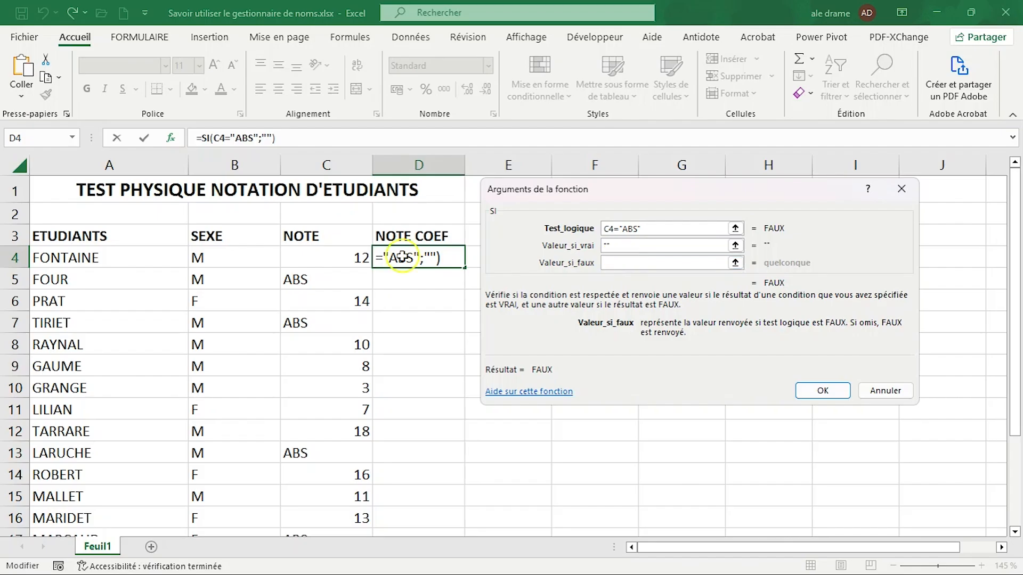
Set the value-if-false argument to C4*COEF, inserting COEF from the defined names, and validate the SI formula
{"action": "left_click", "coordinate": [330, 258]}
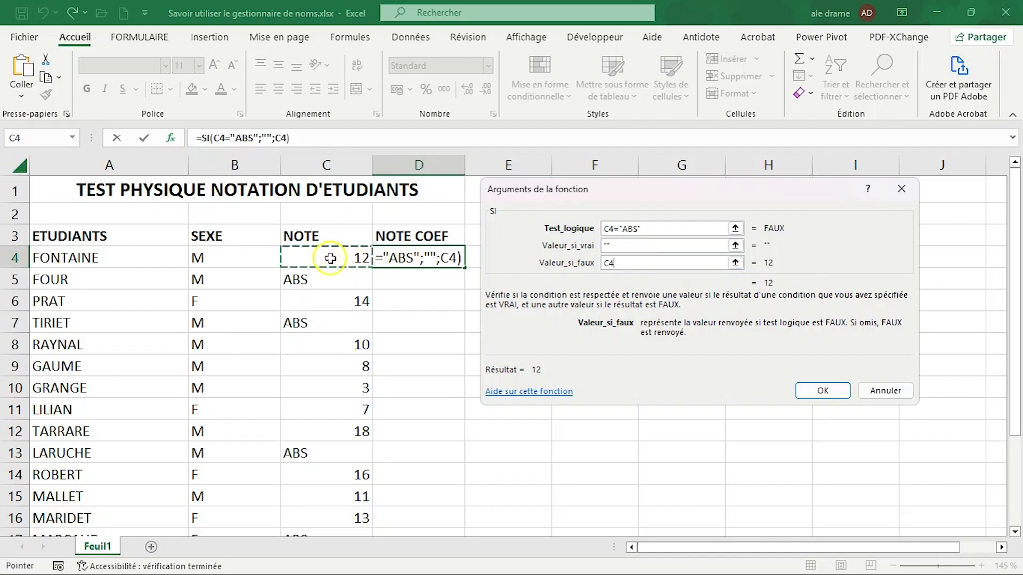
{"action": "type", "text": "*"}
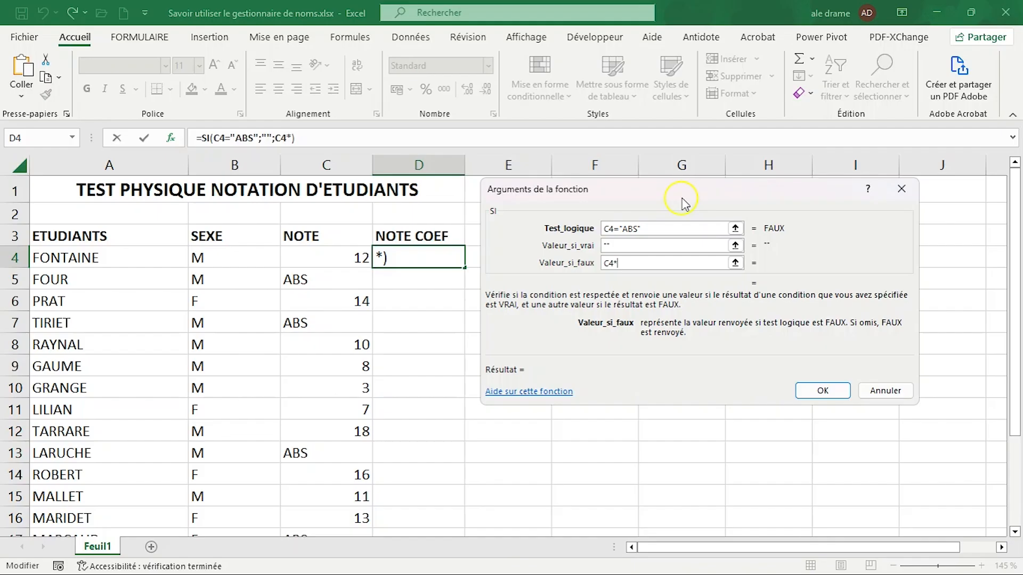
{"action": "key", "text": "F3"}
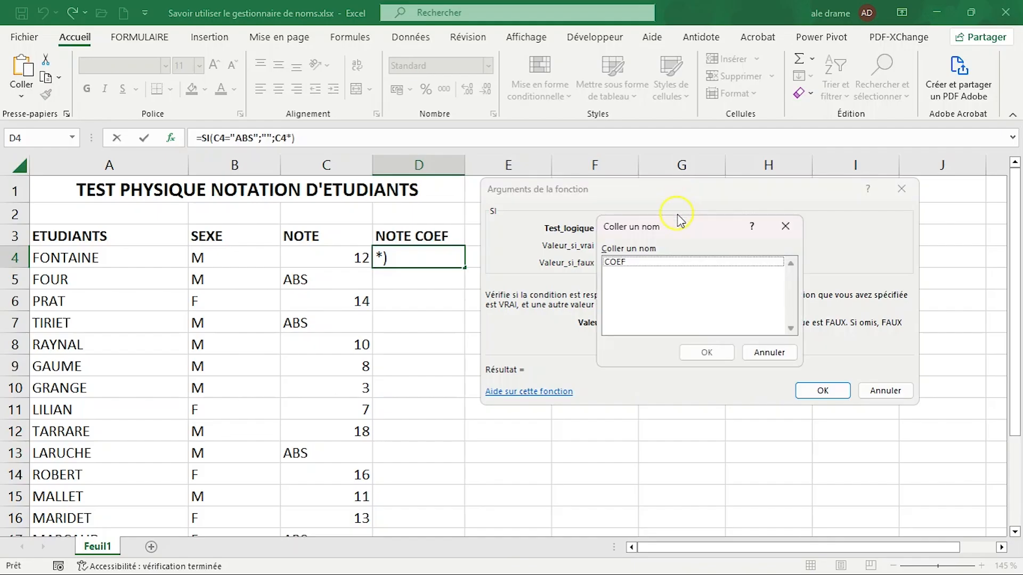
{"action": "left_click_drag", "start_coordinate": [677, 226], "coordinate": [869, 217]}
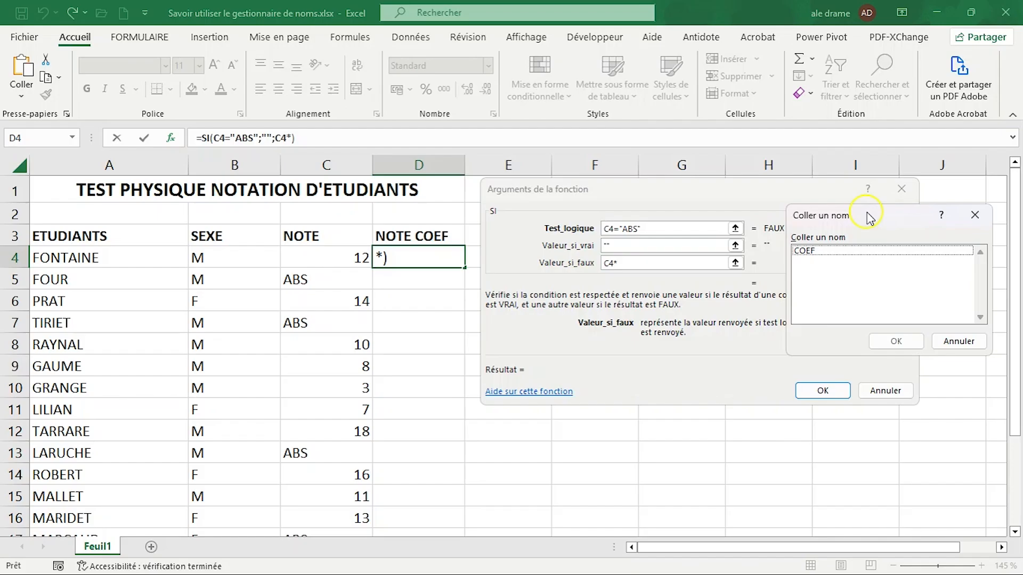
{"action": "left_click", "coordinate": [816, 250]}
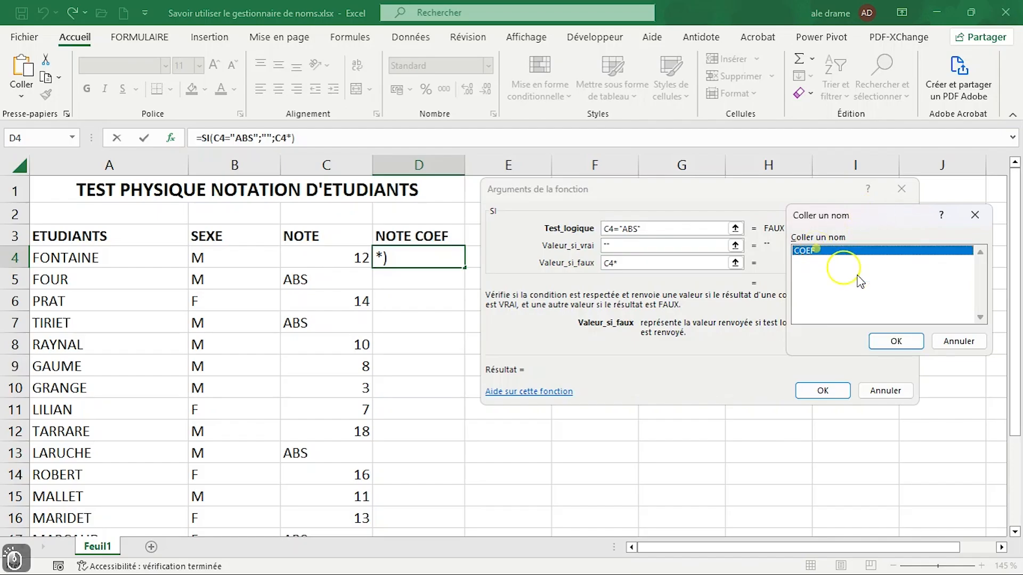
{"action": "left_click", "coordinate": [896, 340]}
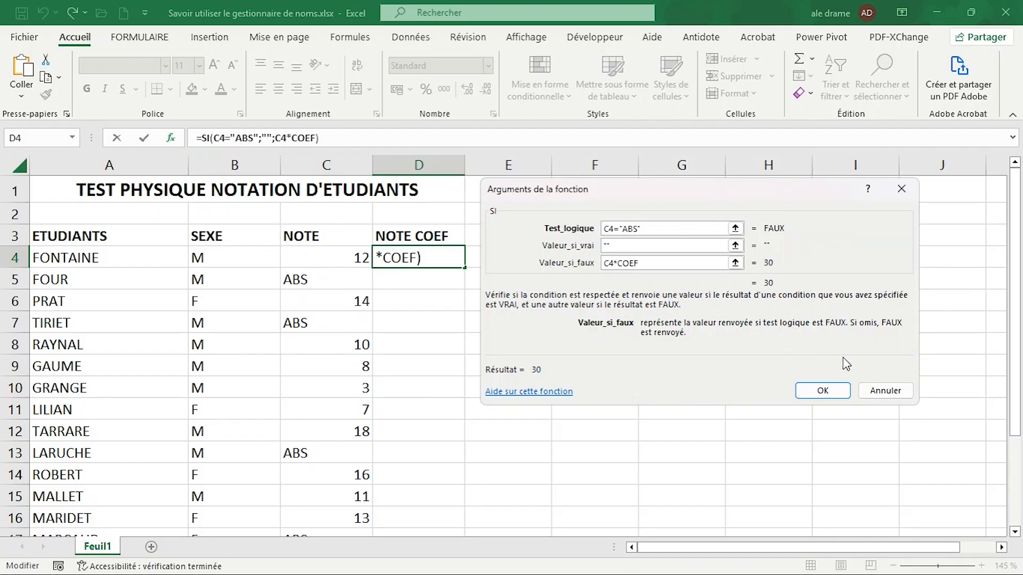
{"action": "left_click", "coordinate": [822, 391]}
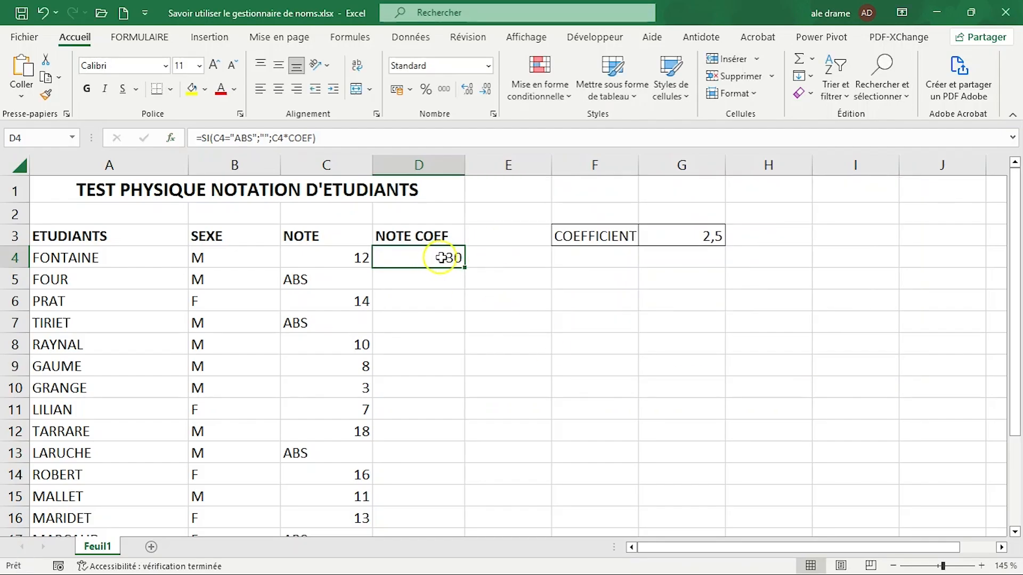
Fill the SI formula from D4 down to the last student in the NOTE COEF column
{"action": "double_click", "coordinate": [465, 269]}
{"action": "left_click", "coordinate": [541, 284]}
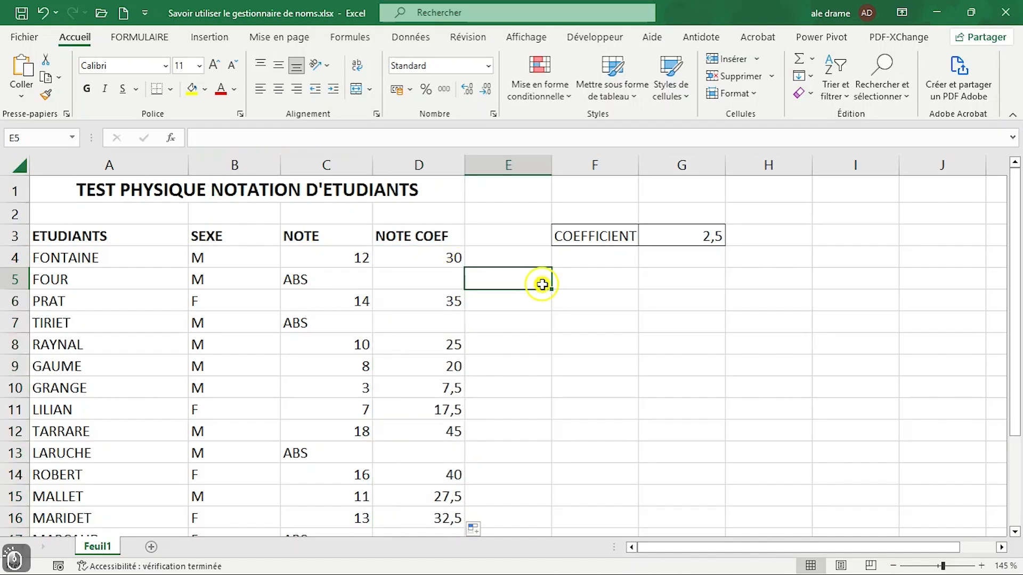
Compare the NOTE and NOTE COEF columns for graded and absent students down to the end of the list
{"action": "left_click", "coordinate": [450, 257]}
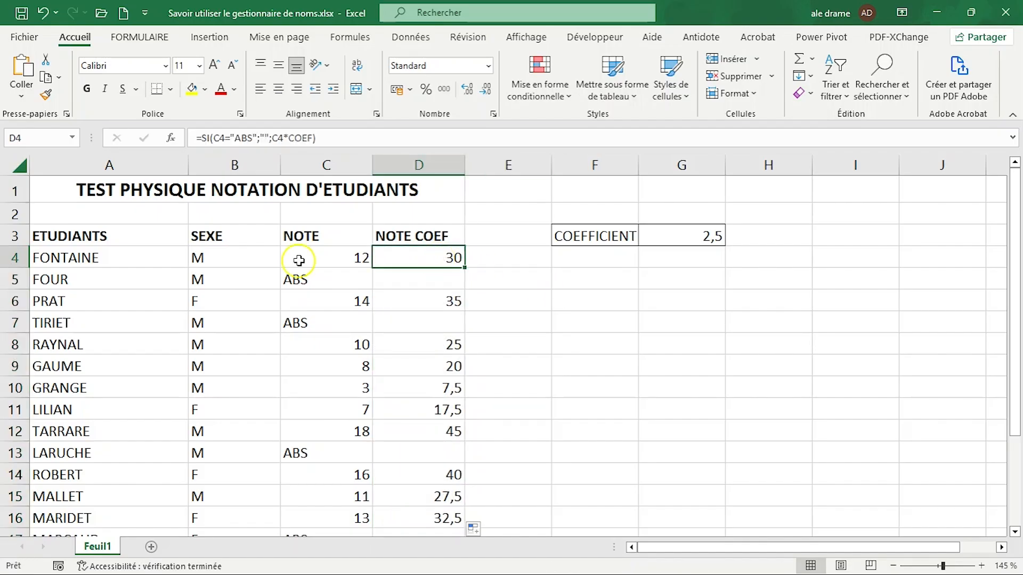
{"action": "left_click", "coordinate": [313, 259]}
{"action": "left_click", "coordinate": [429, 252]}
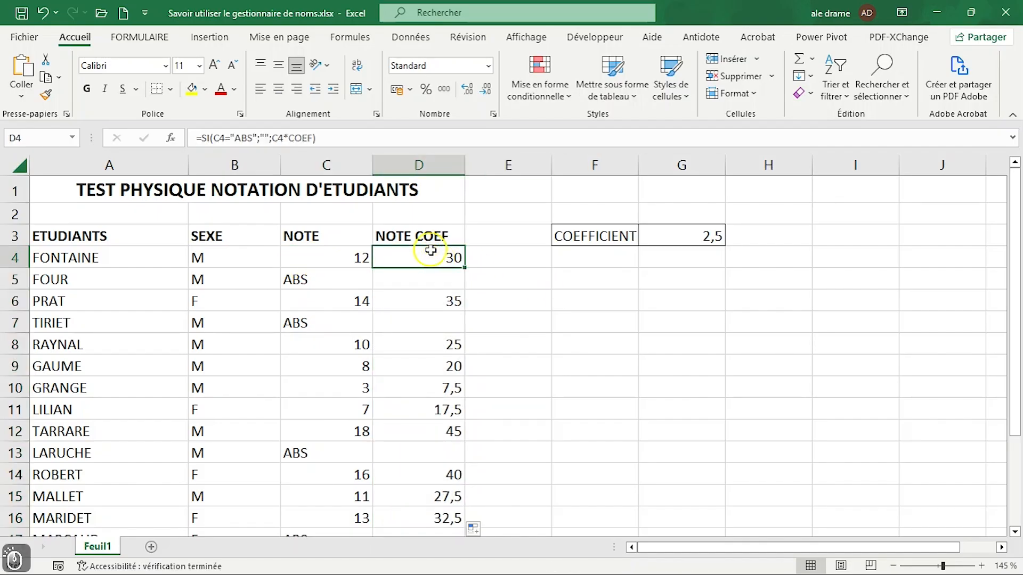
{"action": "left_click", "coordinate": [296, 284]}
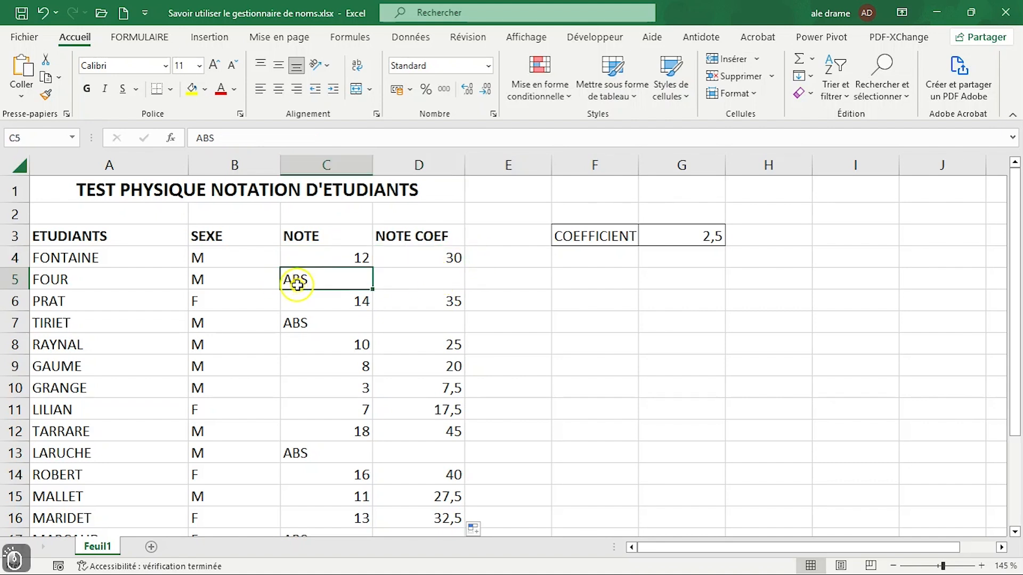
{"action": "left_click", "coordinate": [295, 323]}
{"action": "left_click", "coordinate": [391, 319]}
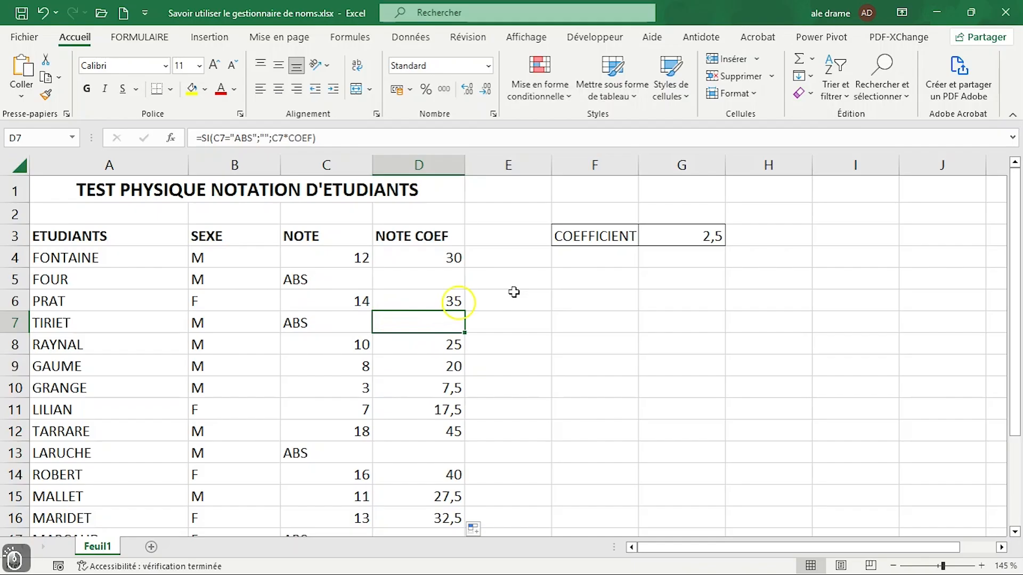
{"action": "left_click_drag", "start_coordinate": [1015, 291], "coordinate": [1015, 381]}
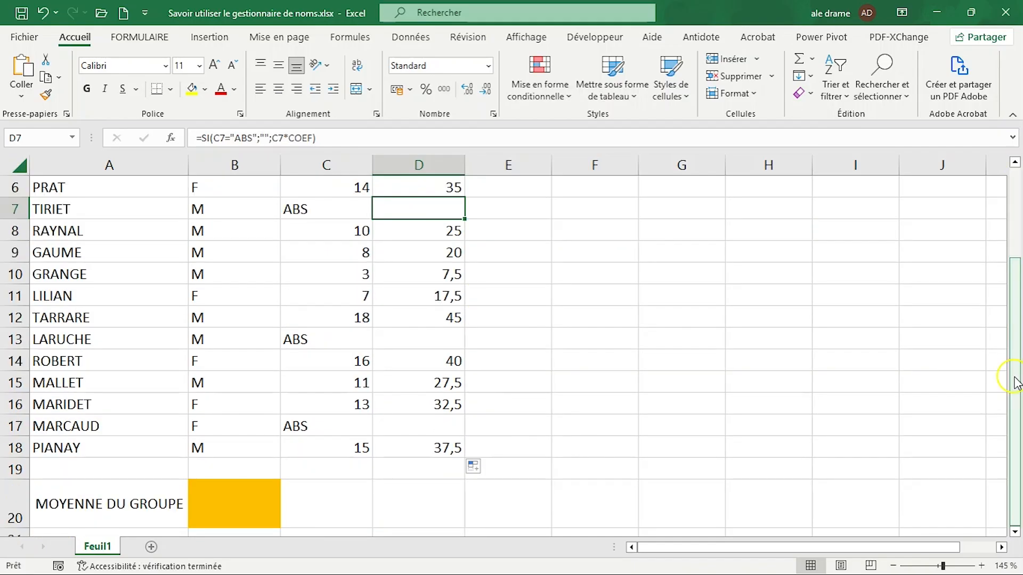
{"action": "left_click_drag", "start_coordinate": [1017, 381], "coordinate": [1017, 325]}
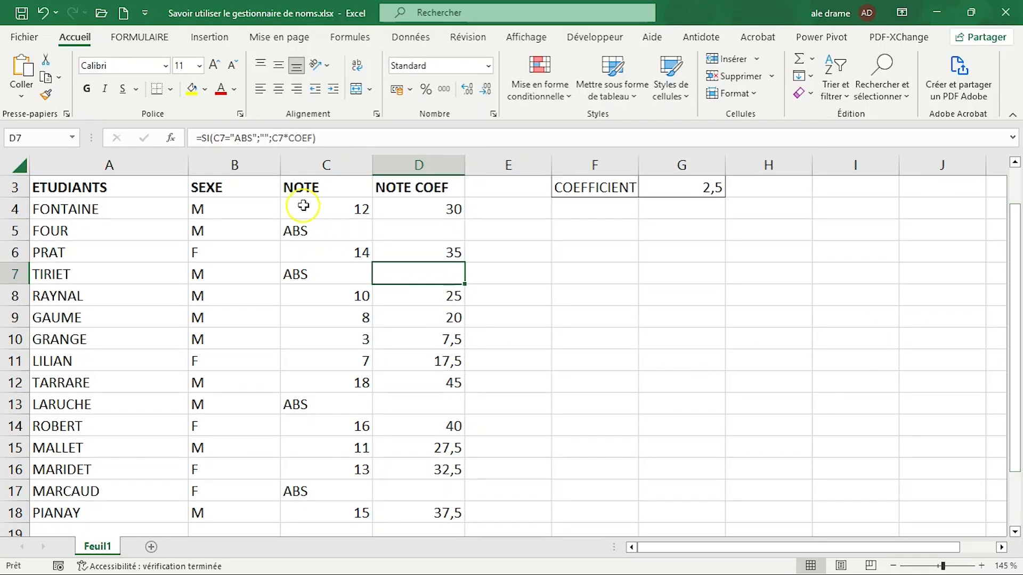
Define the name NOTE for the grade range C4:C18
{"action": "left_click_drag", "start_coordinate": [304, 205], "coordinate": [337, 511]}
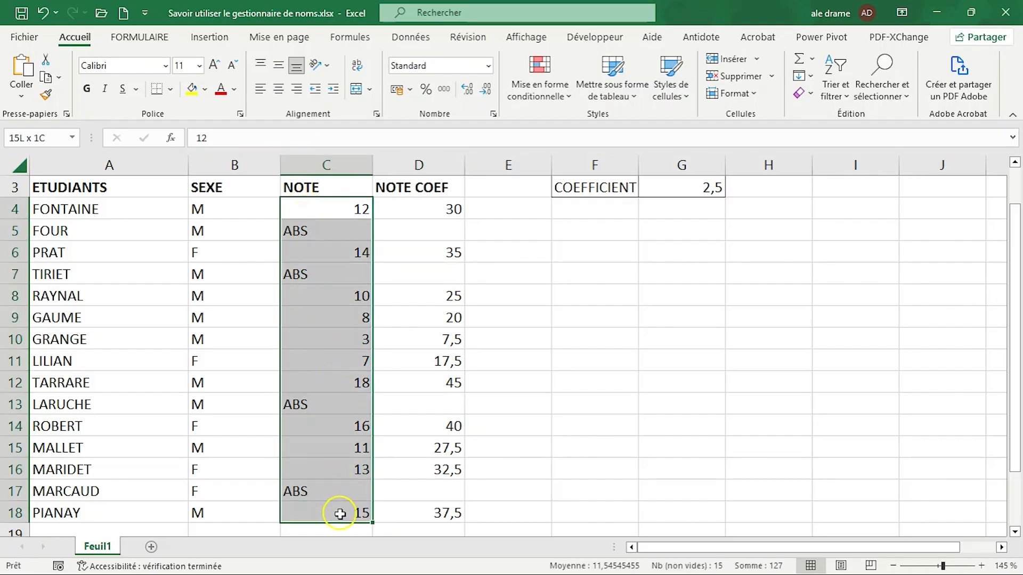
{"action": "left_click", "coordinate": [29, 137]}
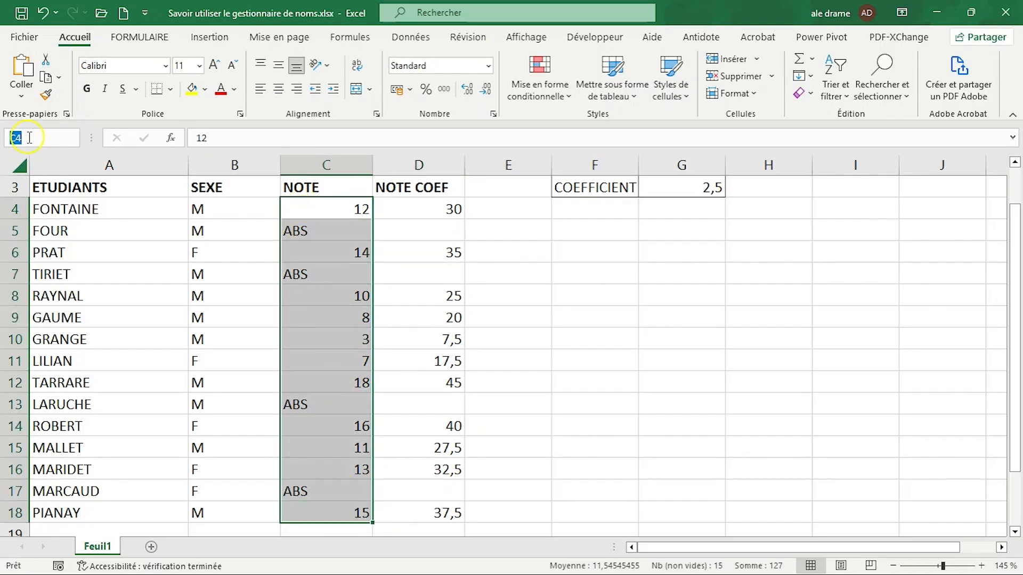
{"action": "type", "text": "NOTE"}
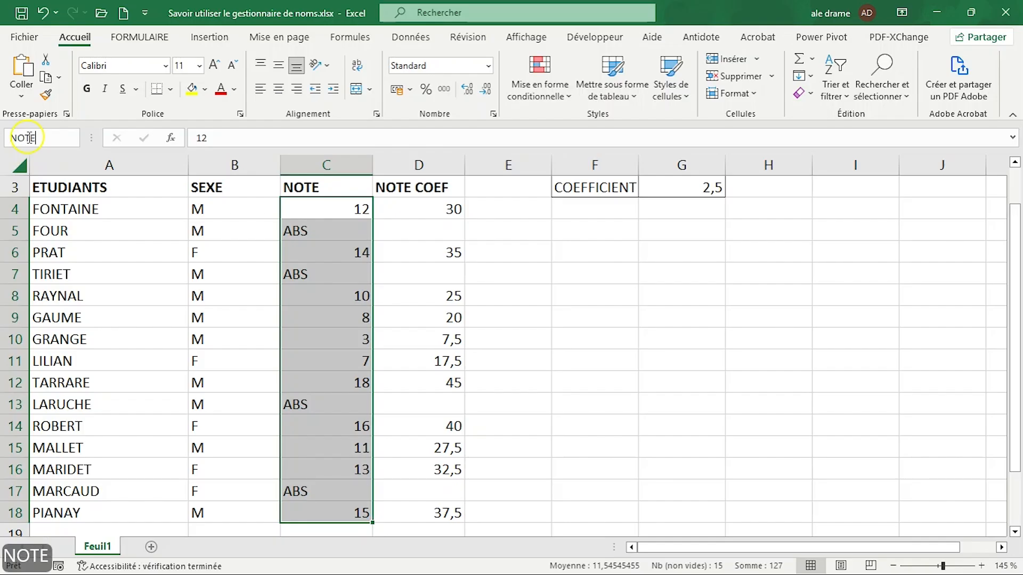
{"action": "key", "text": "Return"}
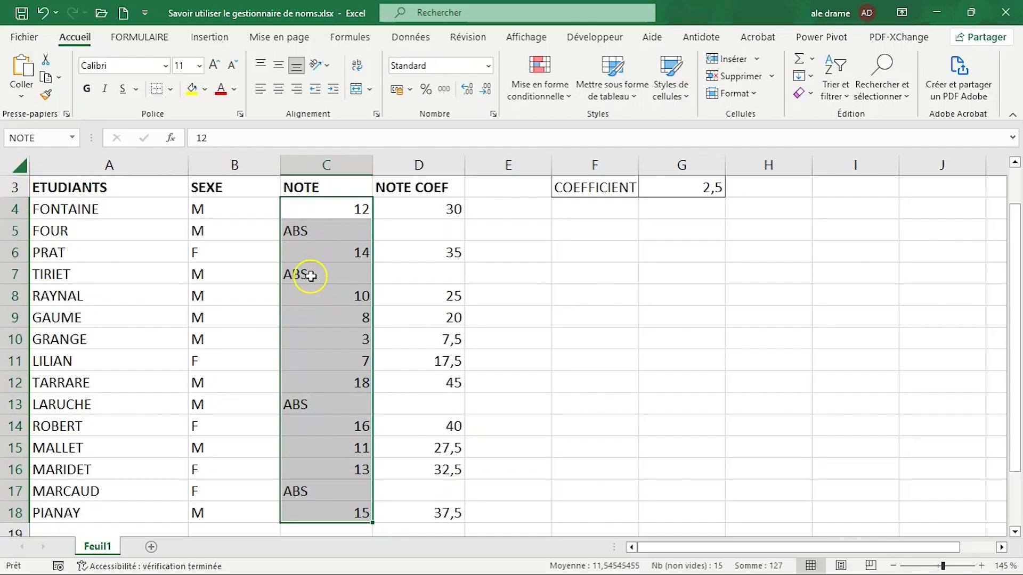
Check which name or reference is shown for single grade cells and for the whole range C4:C18
{"action": "left_click", "coordinate": [311, 276]}
{"action": "left_click", "coordinate": [320, 298]}
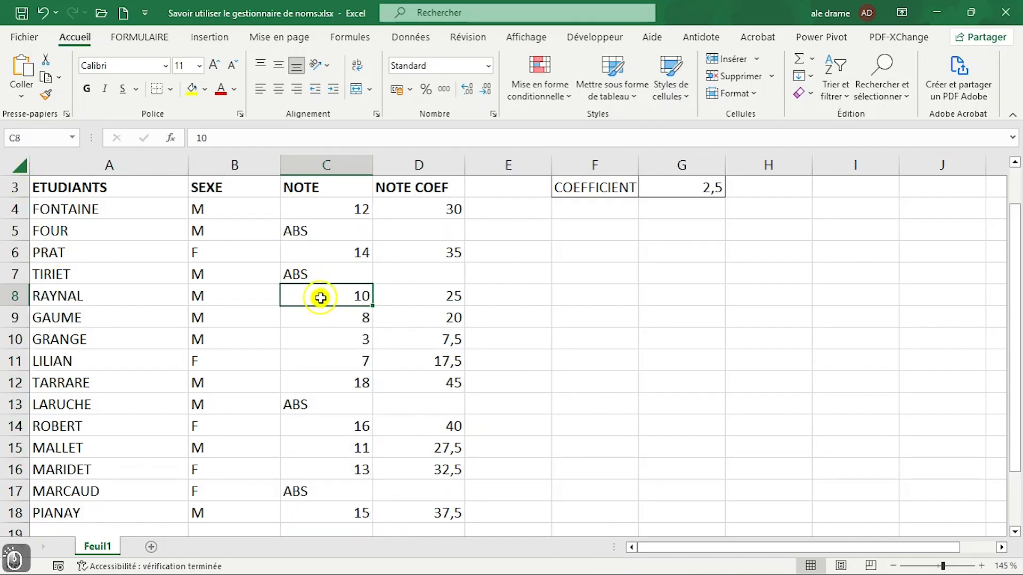
{"action": "left_click", "coordinate": [318, 313]}
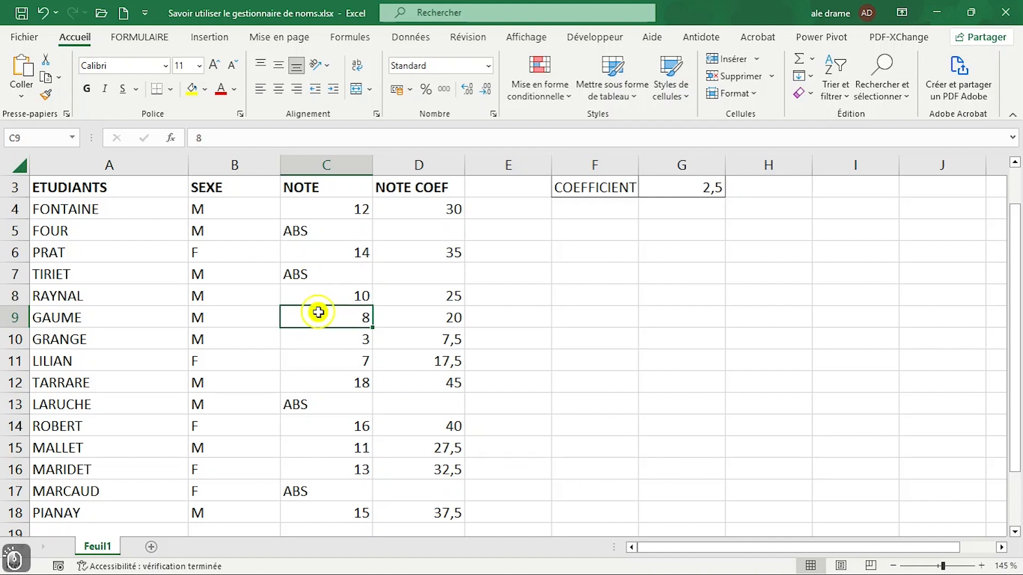
{"action": "left_click", "coordinate": [323, 341]}
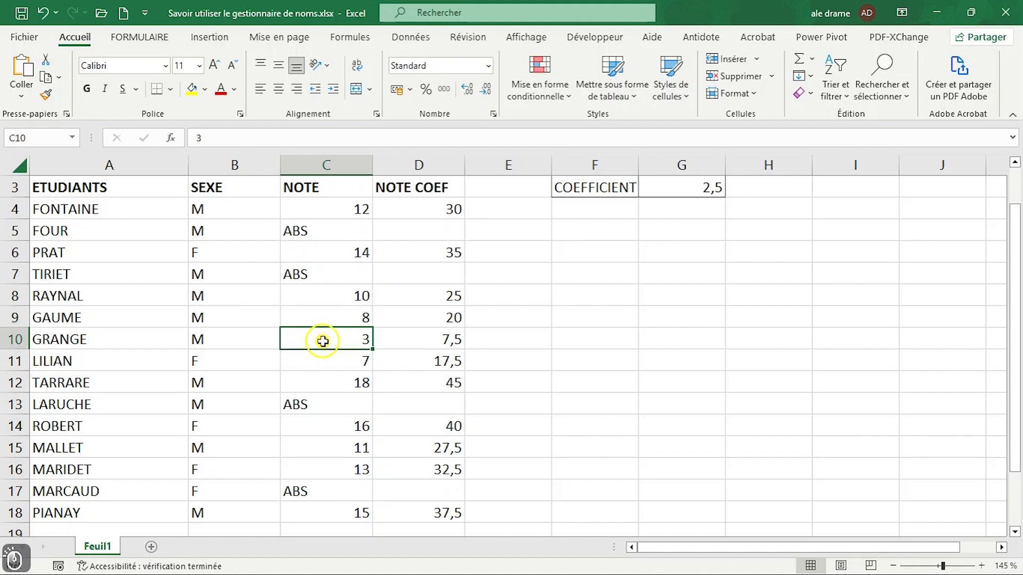
{"action": "left_click_drag", "start_coordinate": [330, 201], "coordinate": [328, 506]}
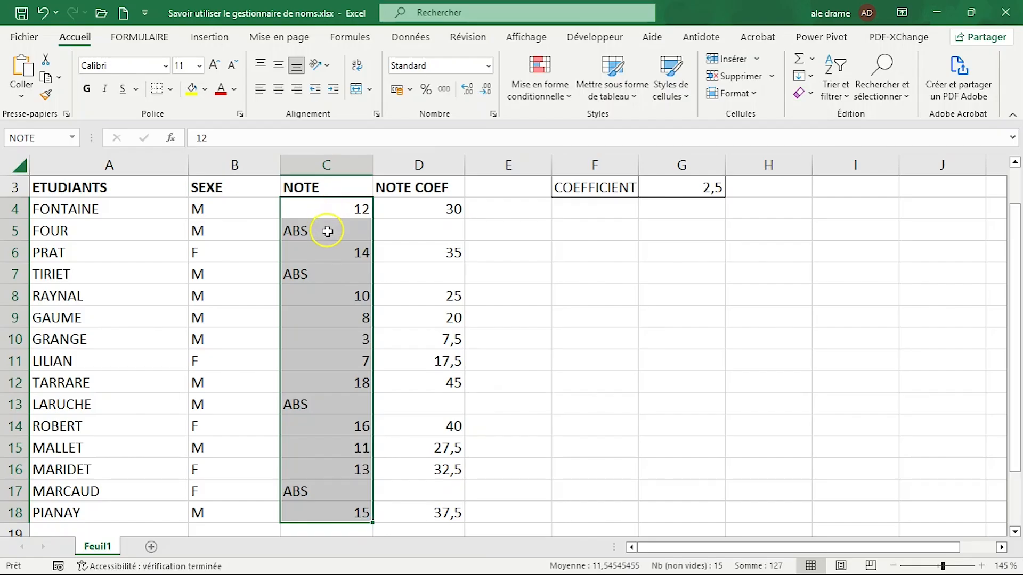
{"action": "left_click", "coordinate": [327, 231]}
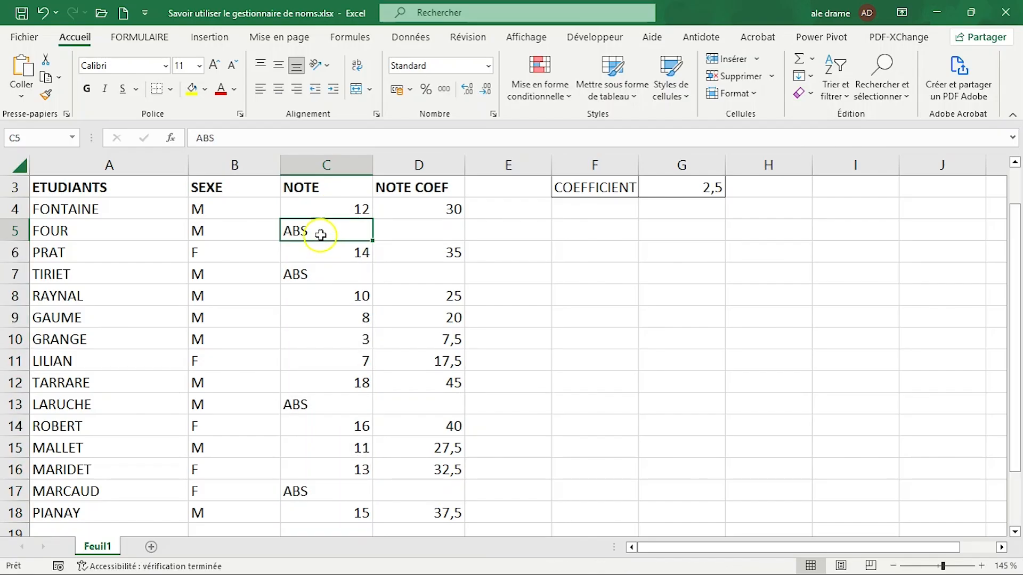
{"action": "left_click", "coordinate": [325, 254]}
{"action": "left_click_drag", "start_coordinate": [304, 208], "coordinate": [308, 512]}
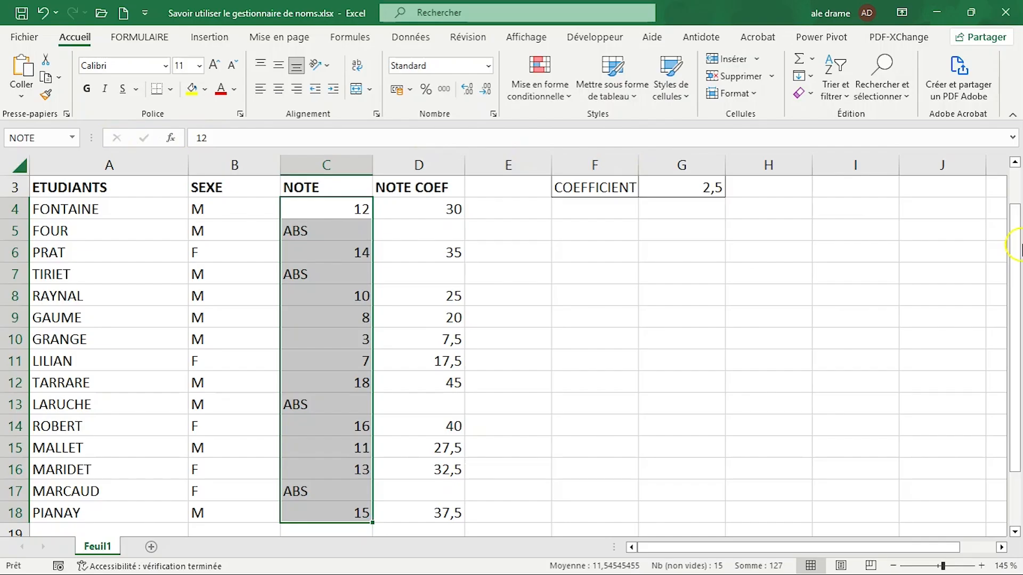
Find the MOYENNE function by searching for "moyenne" and insert it into the MOYENNE DU GROUPE cell B20
{"action": "left_click_drag", "start_coordinate": [1018, 247], "coordinate": [1012, 376]}
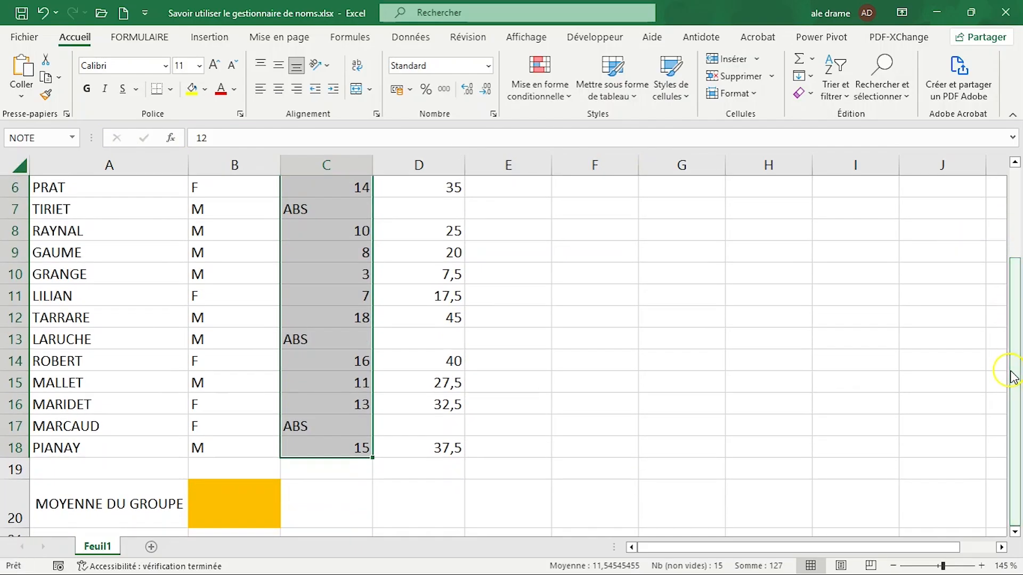
{"action": "left_click", "coordinate": [248, 498]}
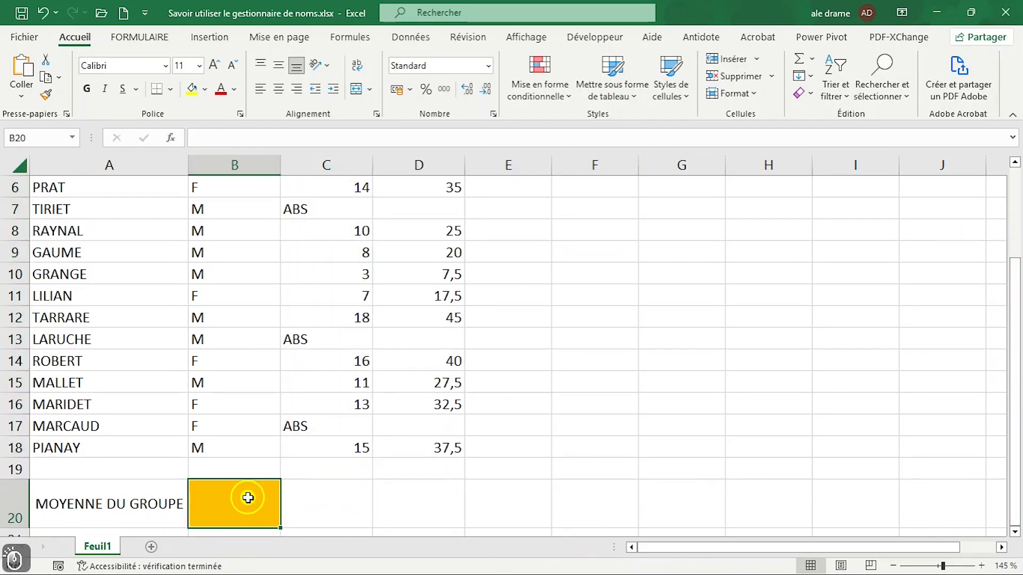
{"action": "left_click", "coordinate": [813, 60]}
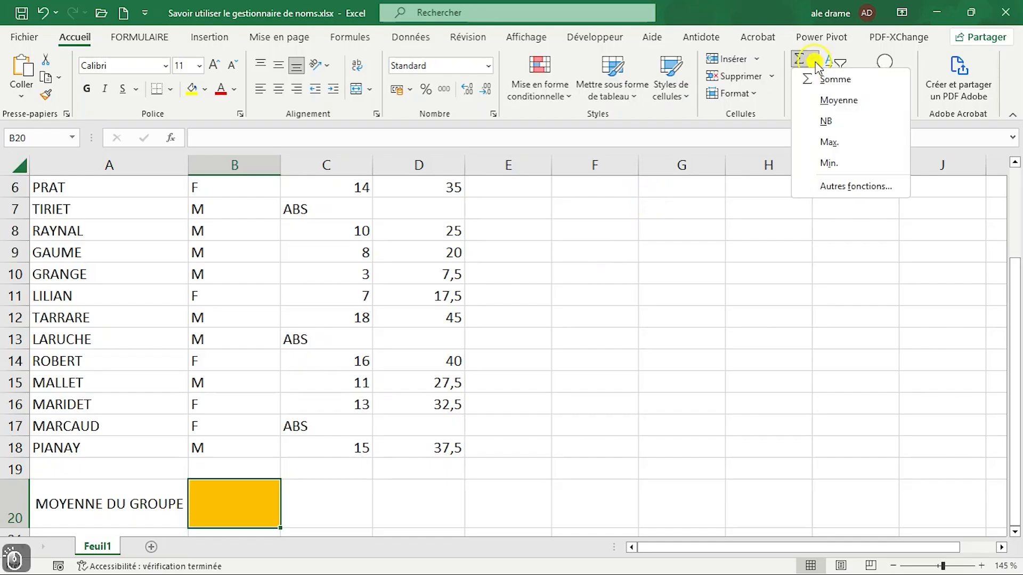
{"action": "left_click", "coordinate": [832, 185]}
{"action": "type", "text": "moye"}
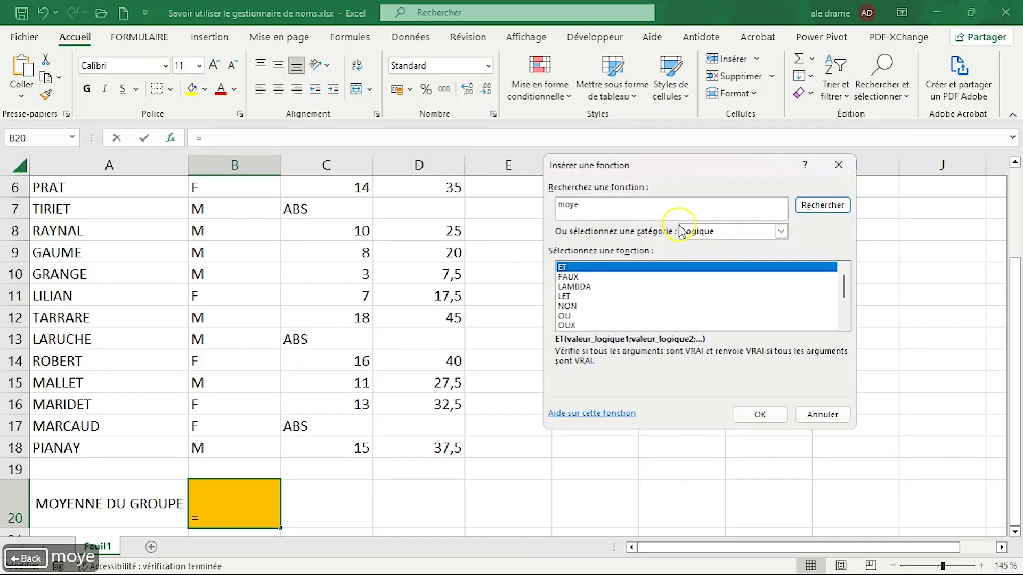
{"action": "type", "text": "nne"}
{"action": "key", "text": "Return"}
{"action": "left_click", "coordinate": [767, 418]}
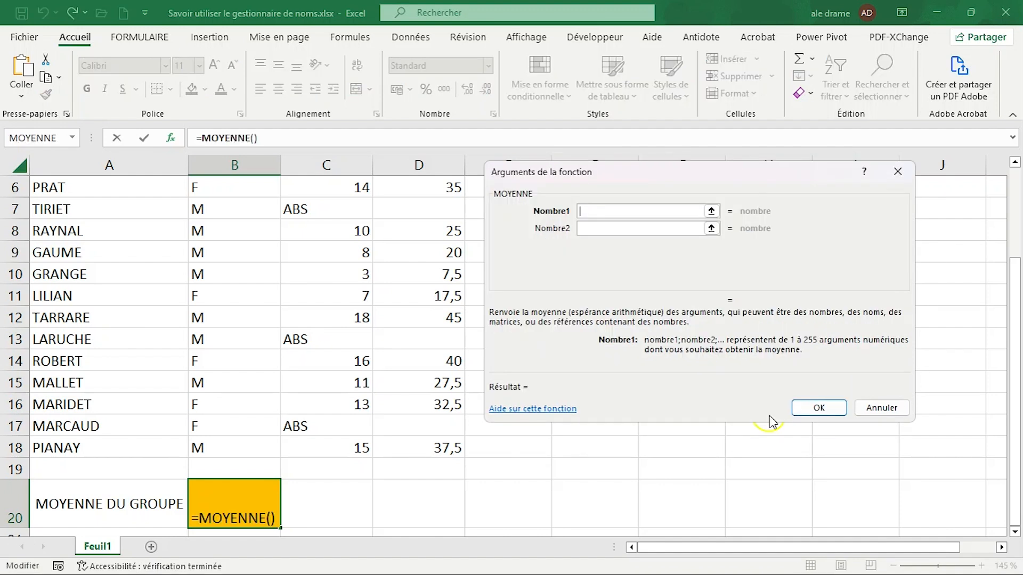
Paste the defined name NOTE as the Nombre1 argument of MOYENNE in B20 and validate the formula
{"action": "key", "text": "F3"}
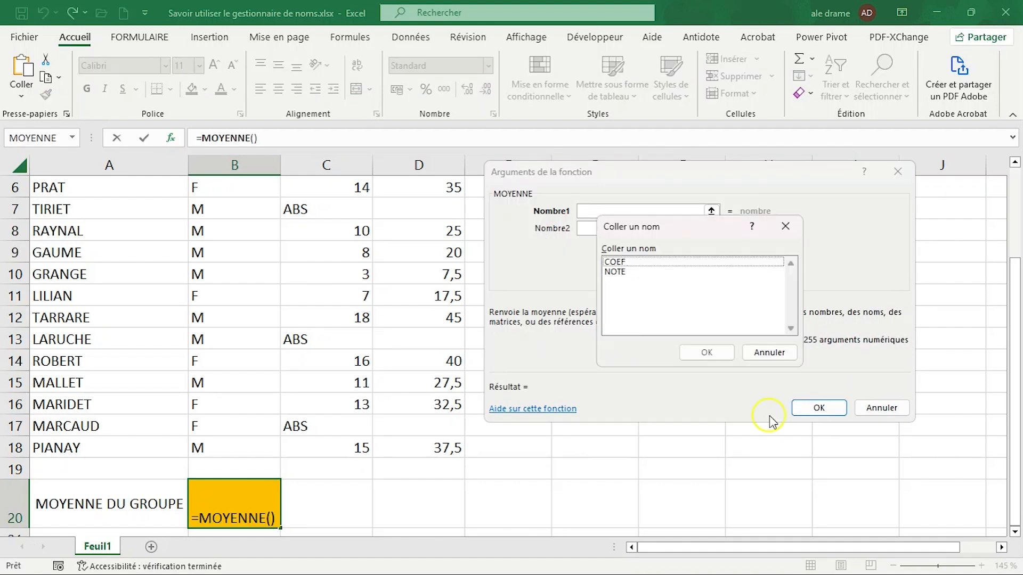
{"action": "left_click_drag", "start_coordinate": [691, 228], "coordinate": [840, 176]}
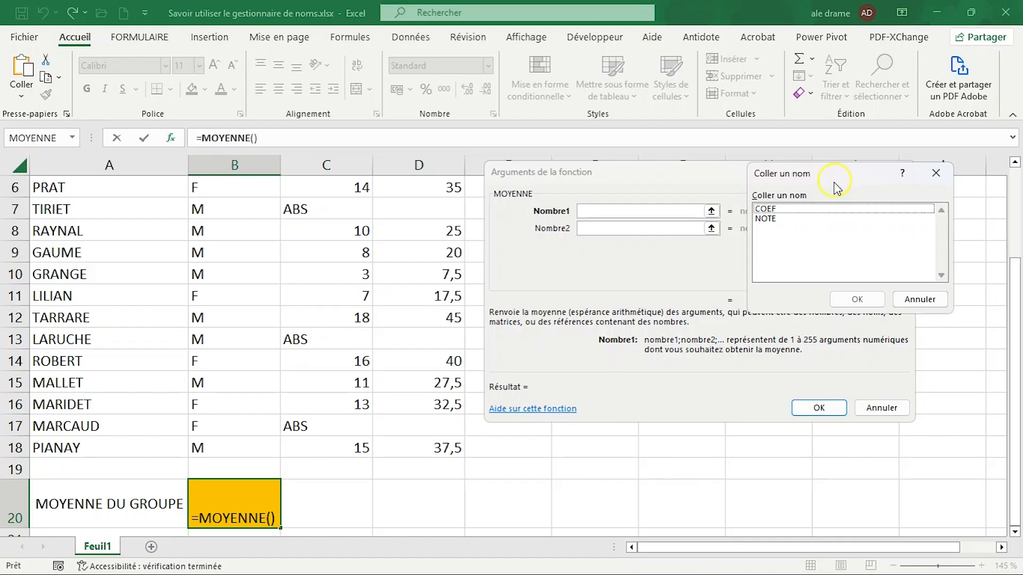
{"action": "left_click", "coordinate": [767, 208]}
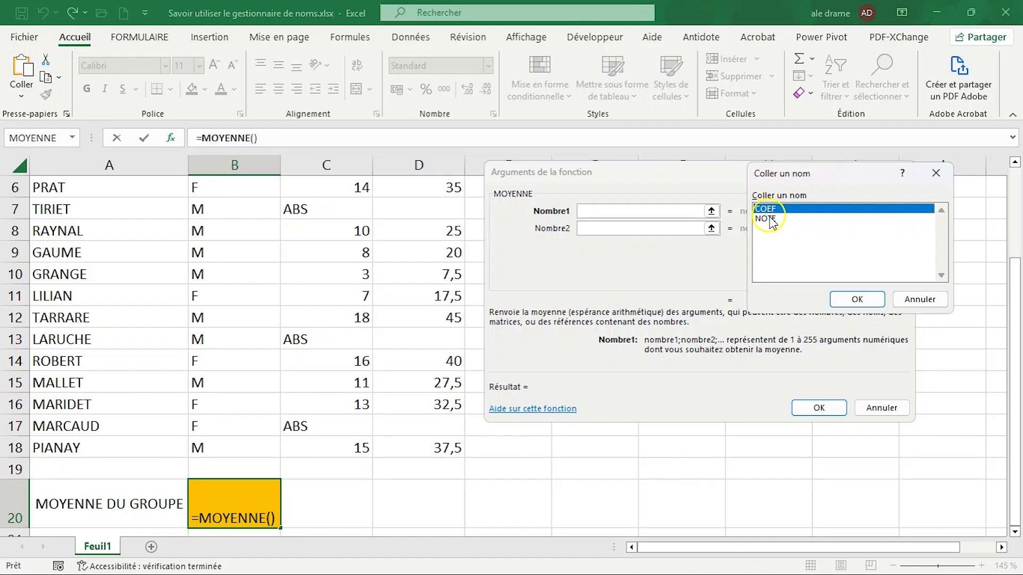
{"action": "left_click", "coordinate": [770, 220]}
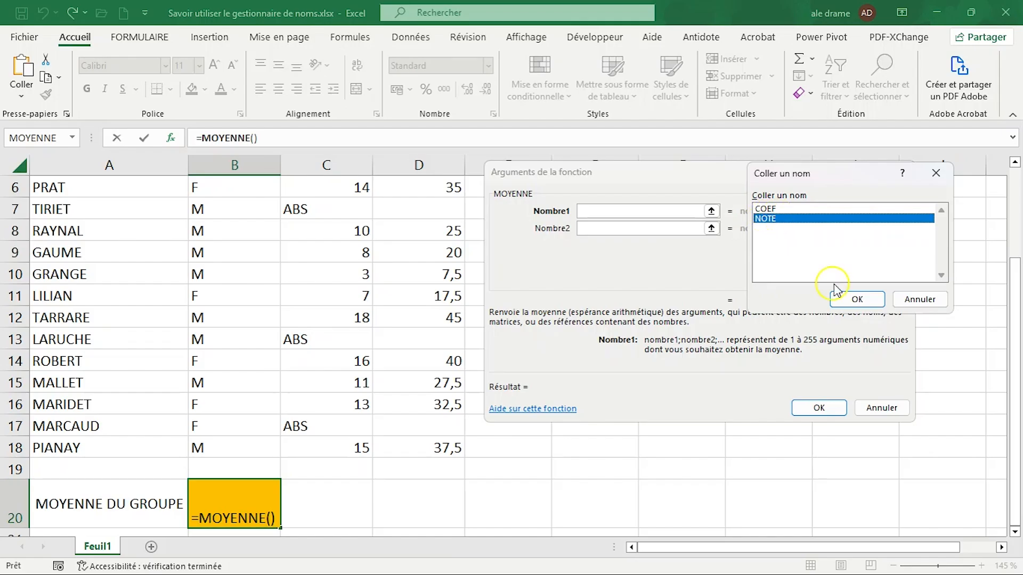
{"action": "left_click", "coordinate": [848, 301]}
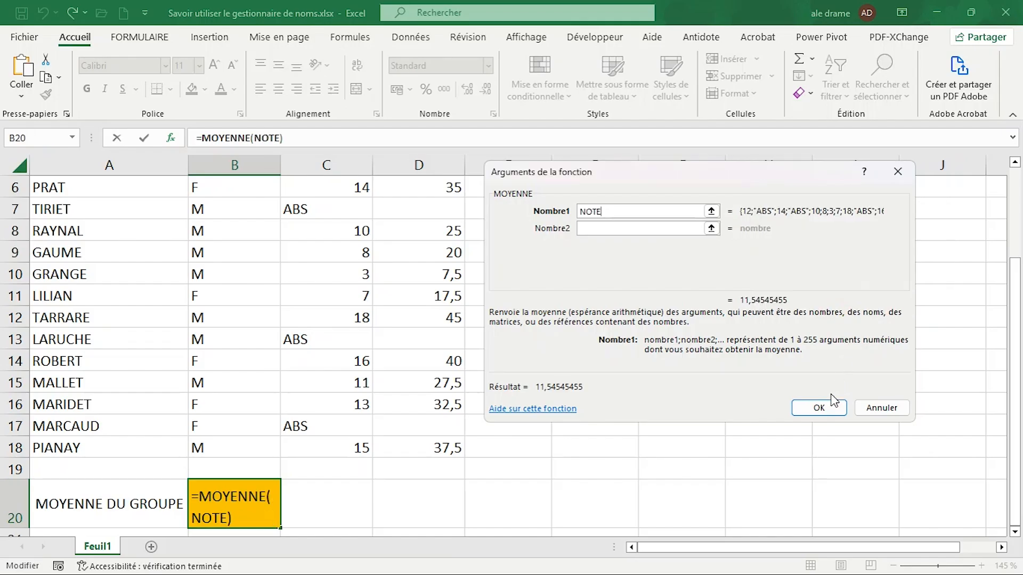
{"action": "left_click", "coordinate": [819, 408]}
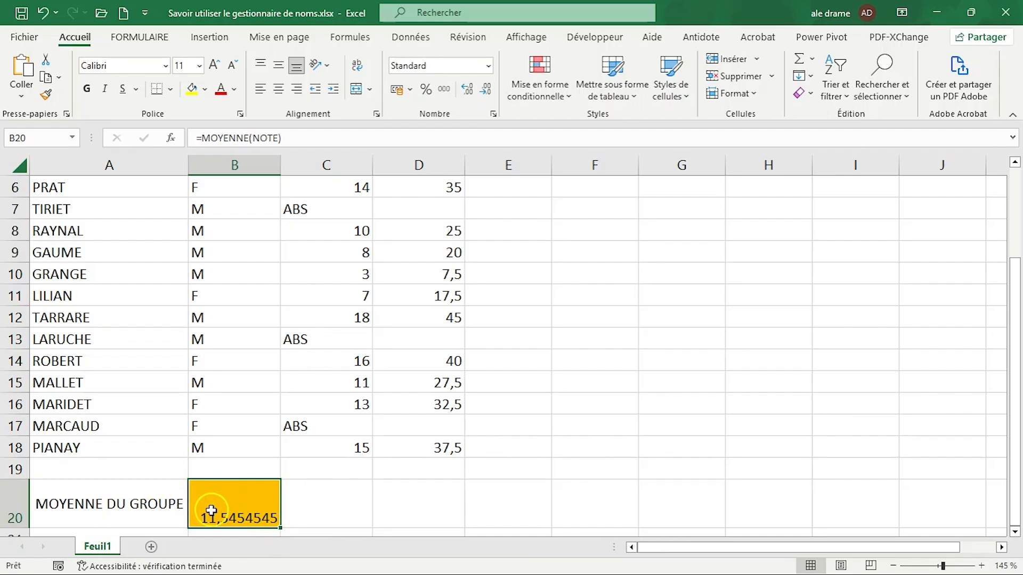
Add a student in row 19 with the first name, sex M and grade 16, and check the MOYENNE DU GROUPE formula
{"action": "left_click", "coordinate": [52, 469]}
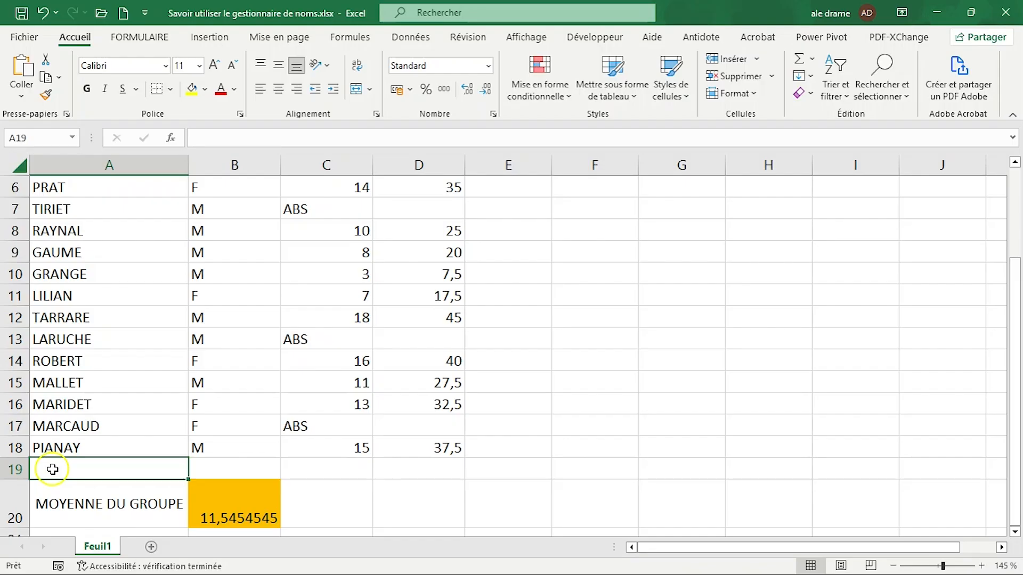
{"action": "type", "text": "David"}
{"action": "key", "text": "Tab"}
{"action": "type", "text": "M"}
{"action": "key", "text": "Tab"}
{"action": "type", "text": "16"}
{"action": "key", "text": "Tab"}
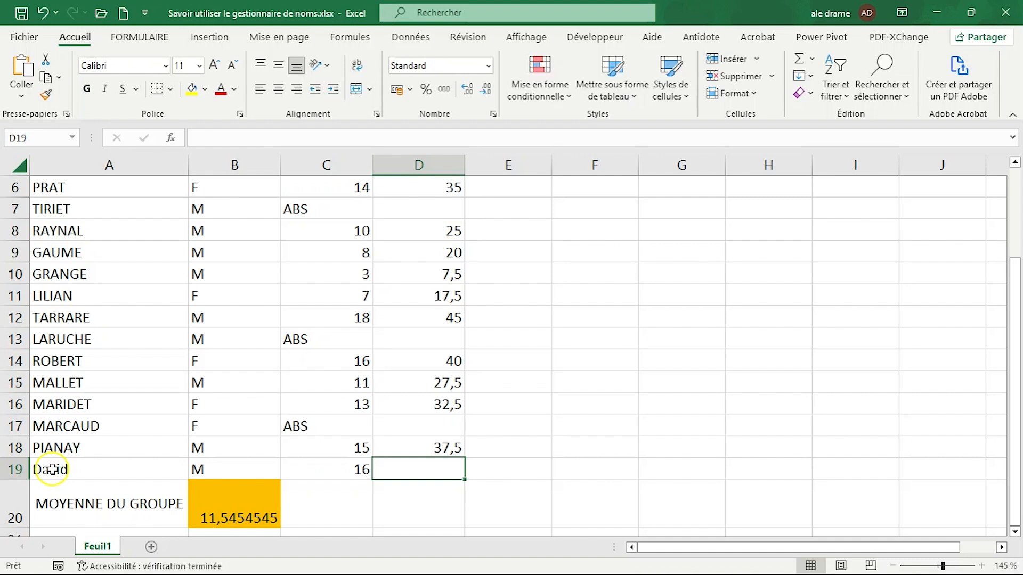
{"action": "left_click", "coordinate": [216, 509]}
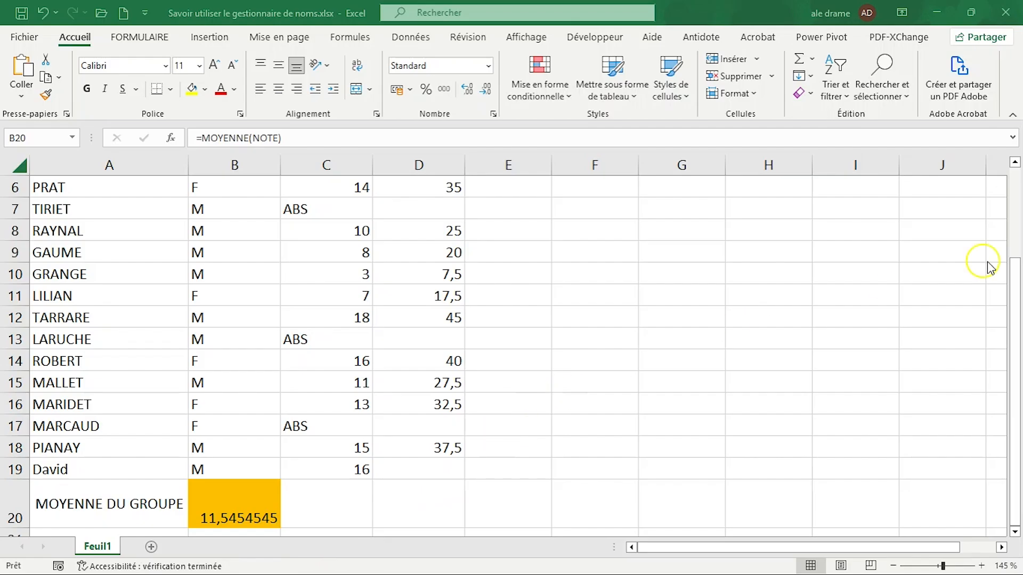
Modify the defined name NOTE in the name manager so that it refers to C4:C19 on Feuil1
{"action": "left_click_drag", "start_coordinate": [1014, 278], "coordinate": [1012, 229]}
{"action": "left_click_drag", "start_coordinate": [358, 206], "coordinate": [359, 446]}
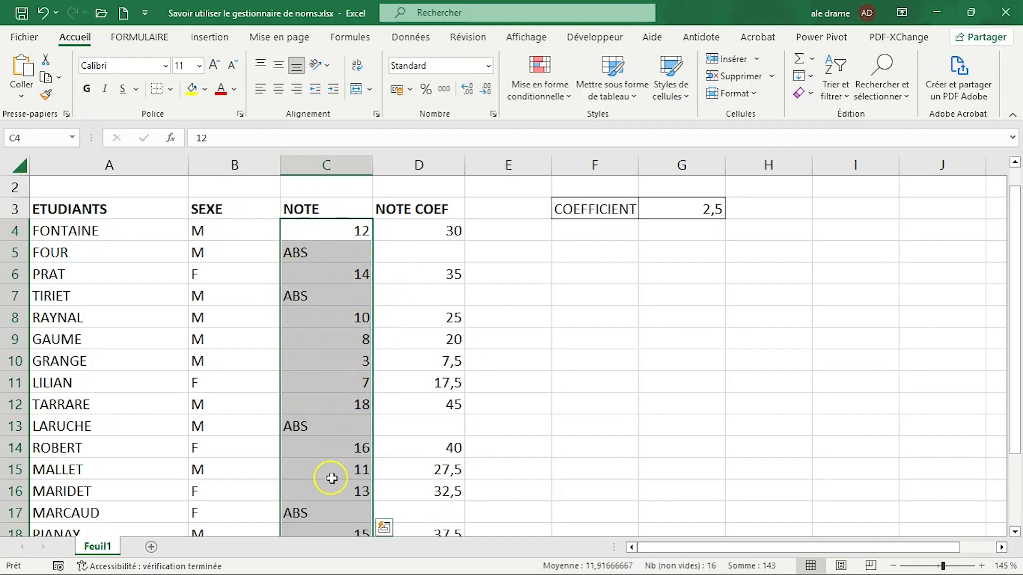
{"action": "left_click", "coordinate": [352, 38]}
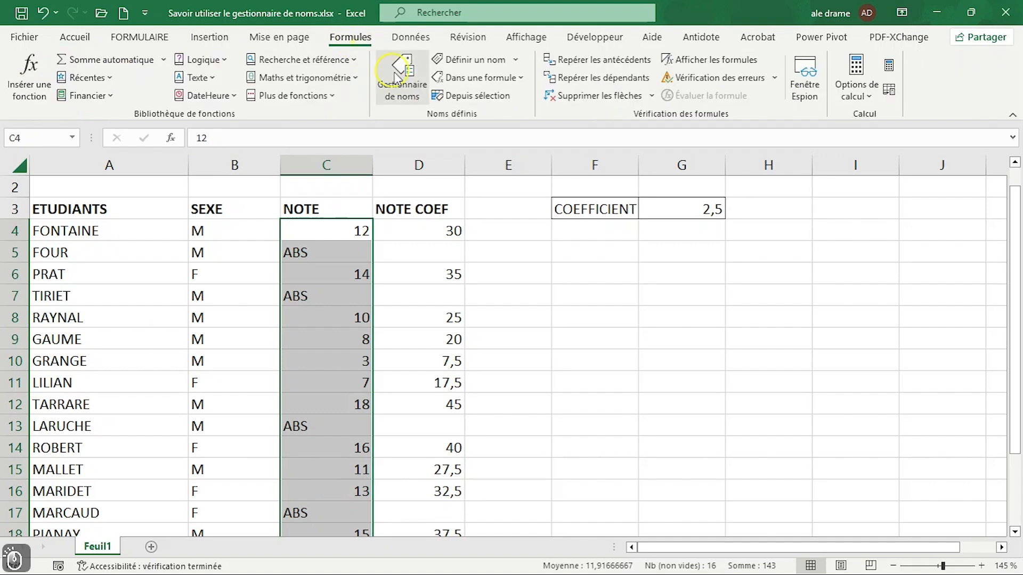
{"action": "left_click", "coordinate": [403, 86]}
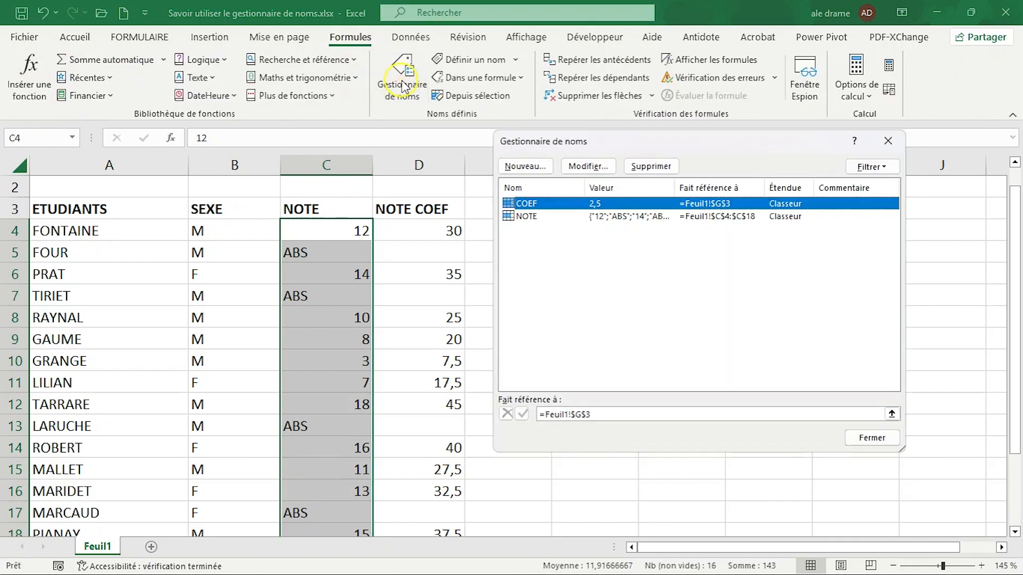
{"action": "left_click", "coordinate": [519, 217]}
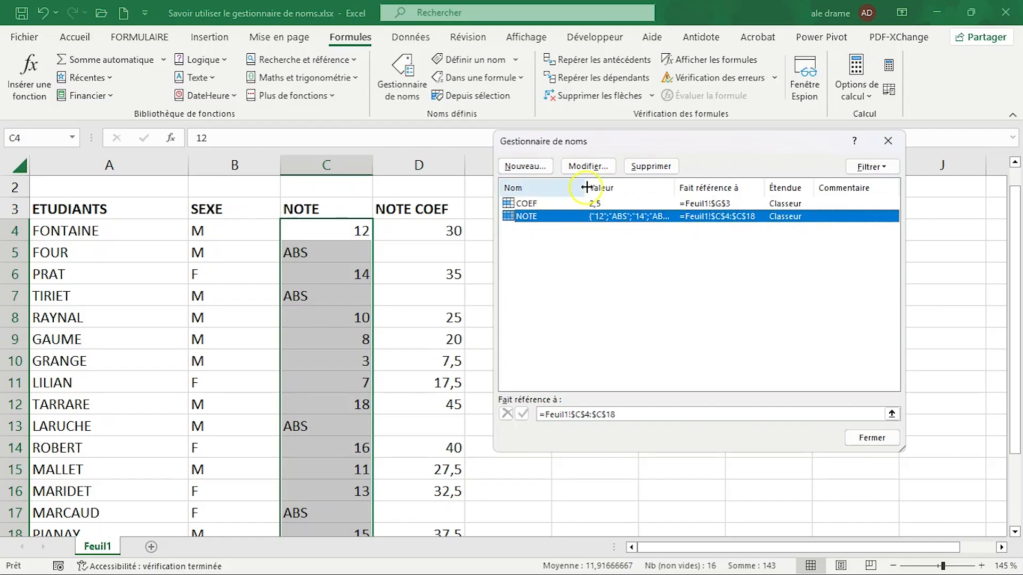
{"action": "left_click", "coordinate": [588, 166]}
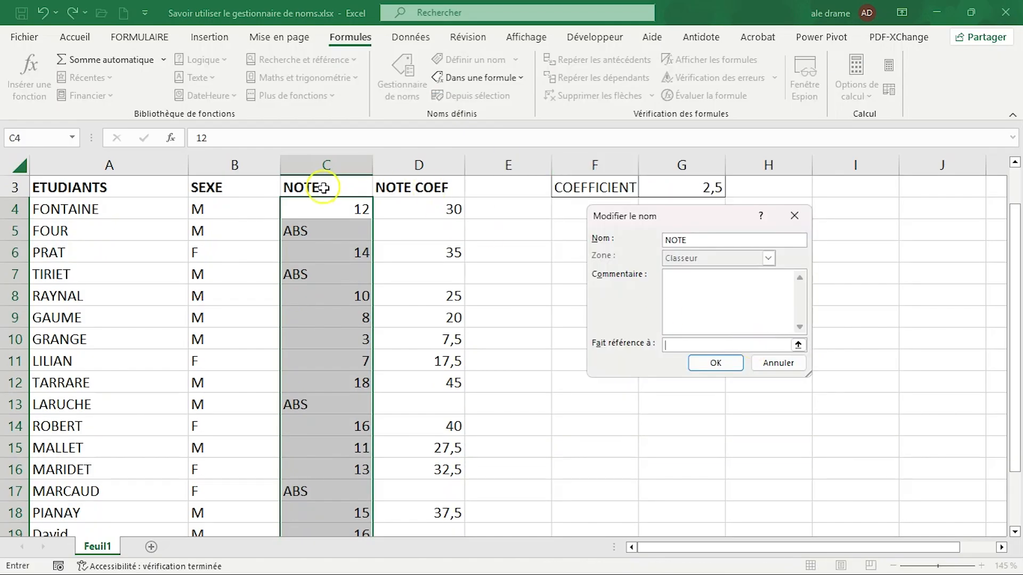
{"action": "left_click_drag", "start_coordinate": [328, 208], "coordinate": [330, 530]}
{"action": "left_click", "coordinate": [715, 363]}
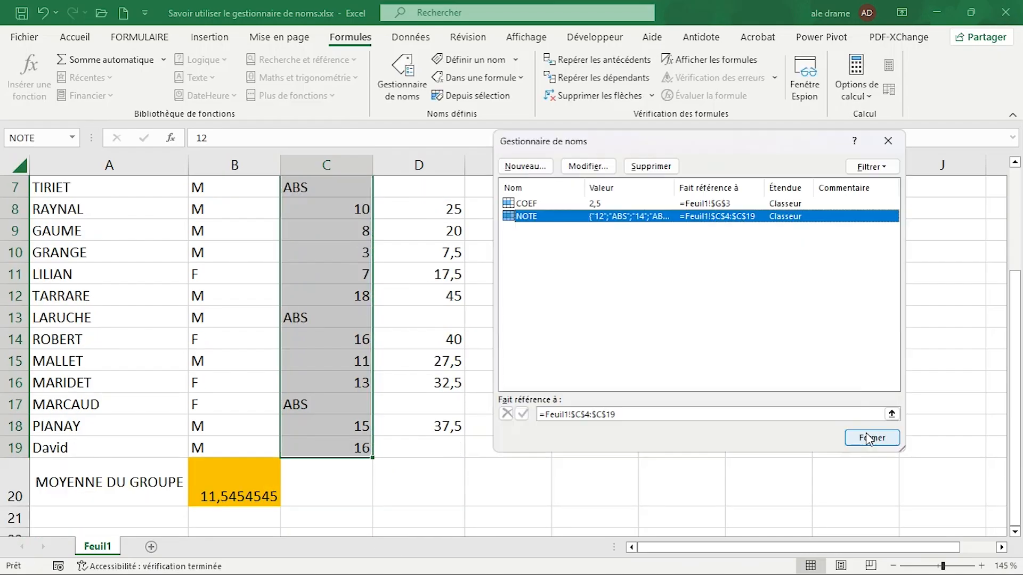
{"action": "left_click", "coordinate": [870, 438]}
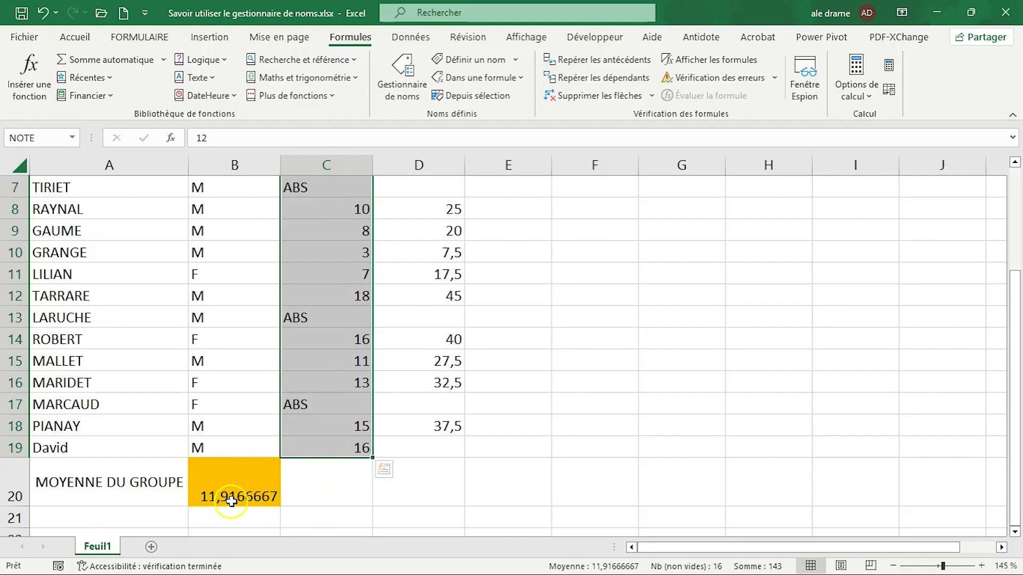
Copy the NOTE COEF formula from D18 down to D19 for the added student
{"action": "left_click", "coordinate": [439, 426]}
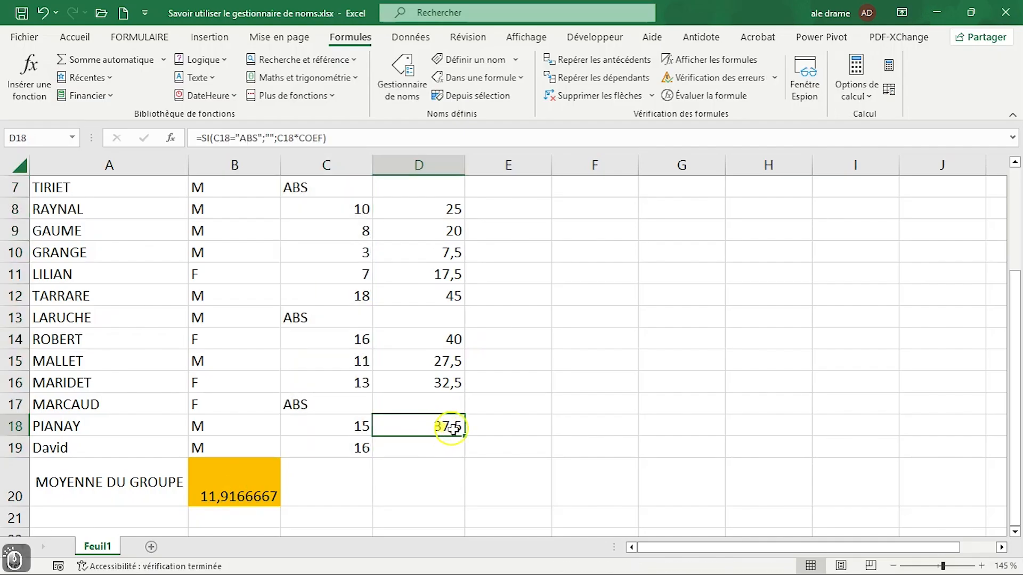
{"action": "left_click_drag", "start_coordinate": [465, 437], "coordinate": [464, 450]}
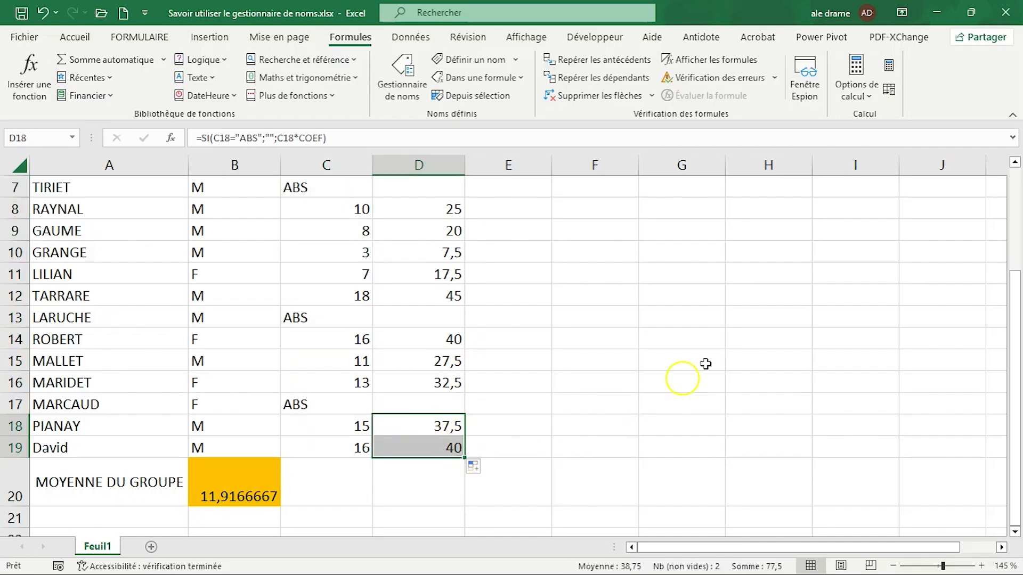
{"action": "left_click_drag", "start_coordinate": [1014, 274], "coordinate": [1018, 189]}
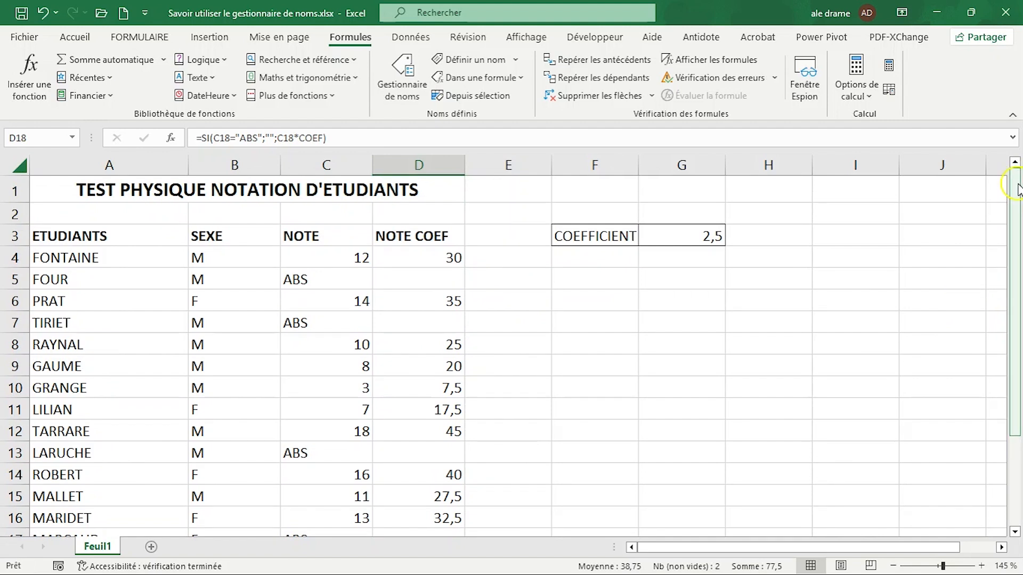